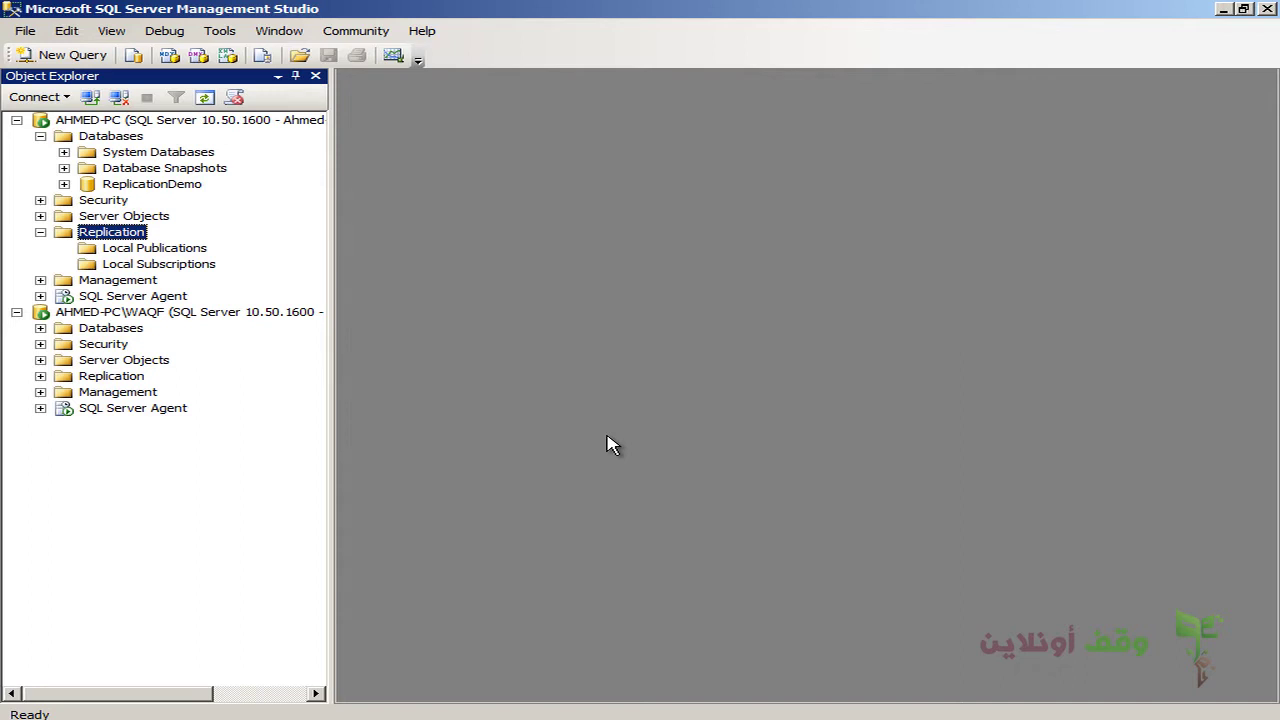
Start a new local publication on the AHMED-PC server and choose ReplicationDemo as its publication database
{"action": "right_click", "coordinate": [170, 257]}
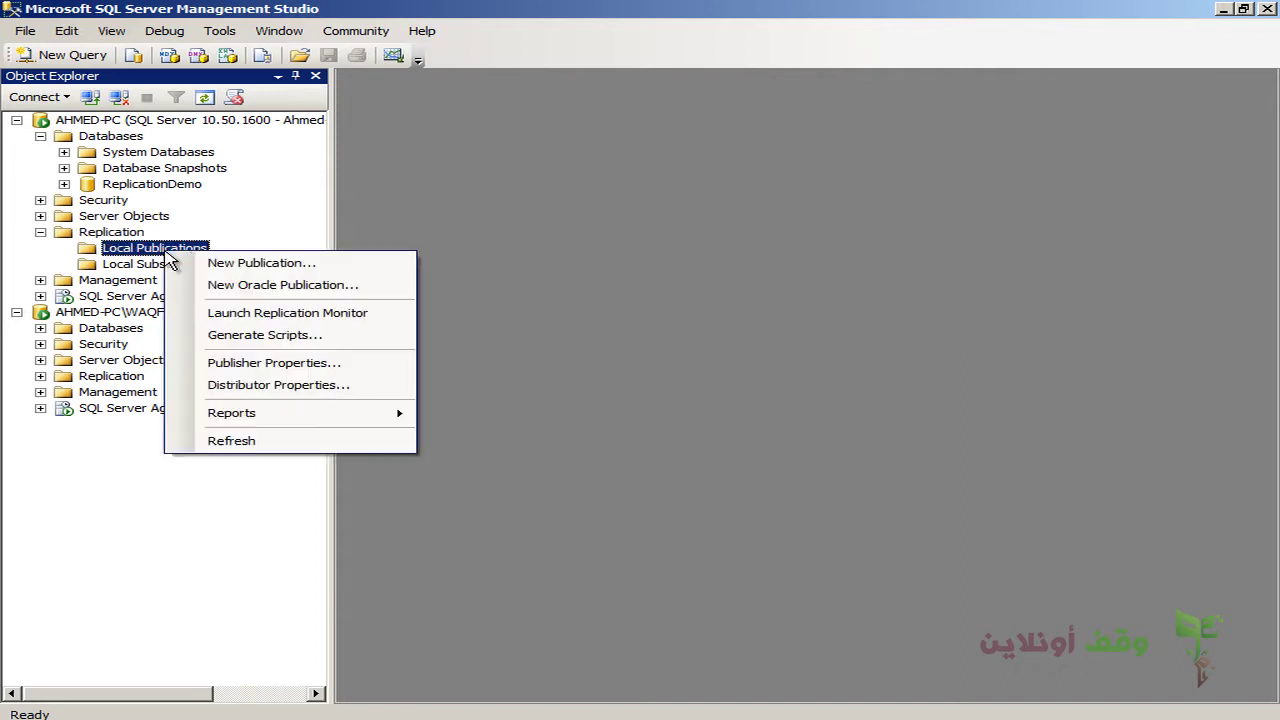
{"action": "left_click", "coordinate": [165, 256]}
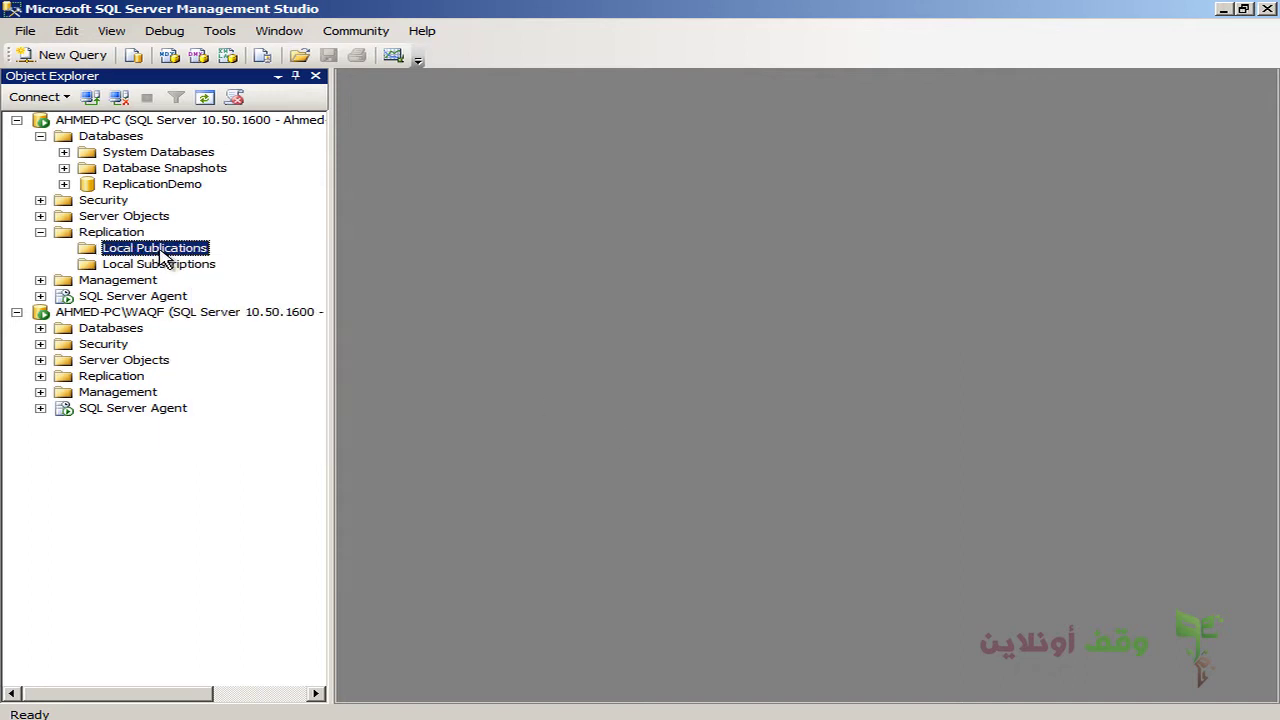
{"action": "right_click", "coordinate": [167, 257]}
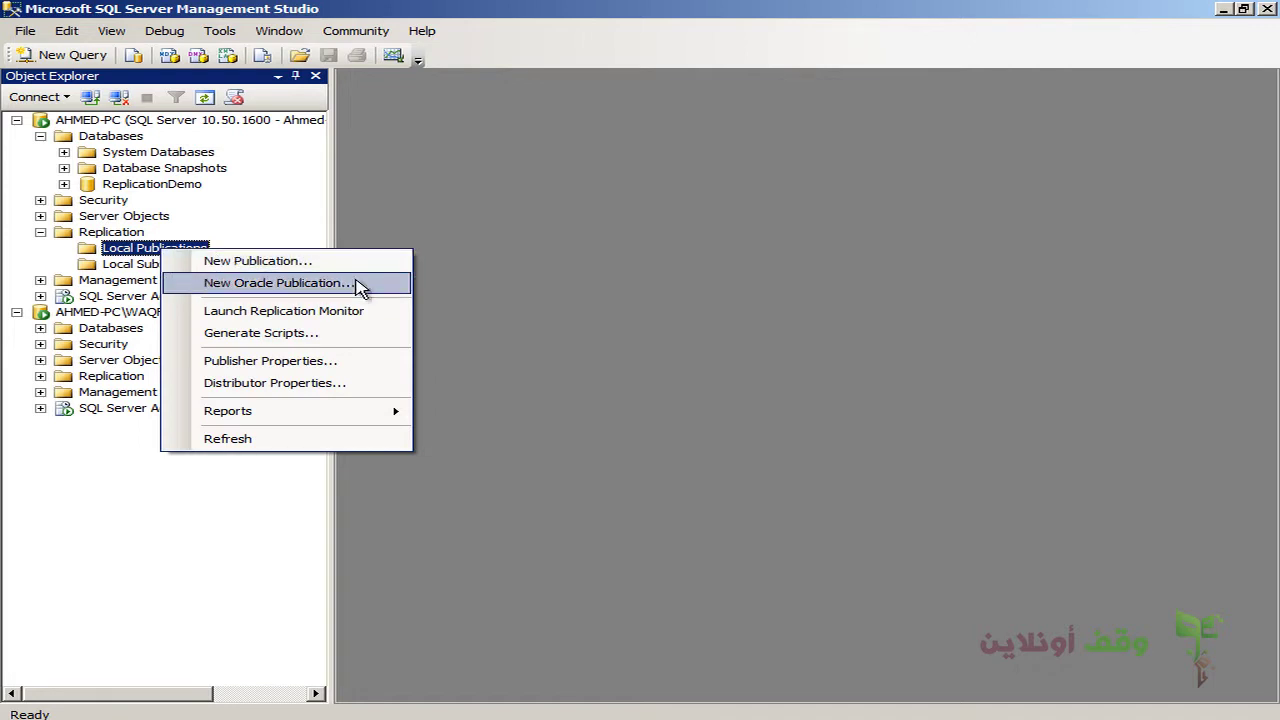
{"action": "left_click", "coordinate": [274, 263]}
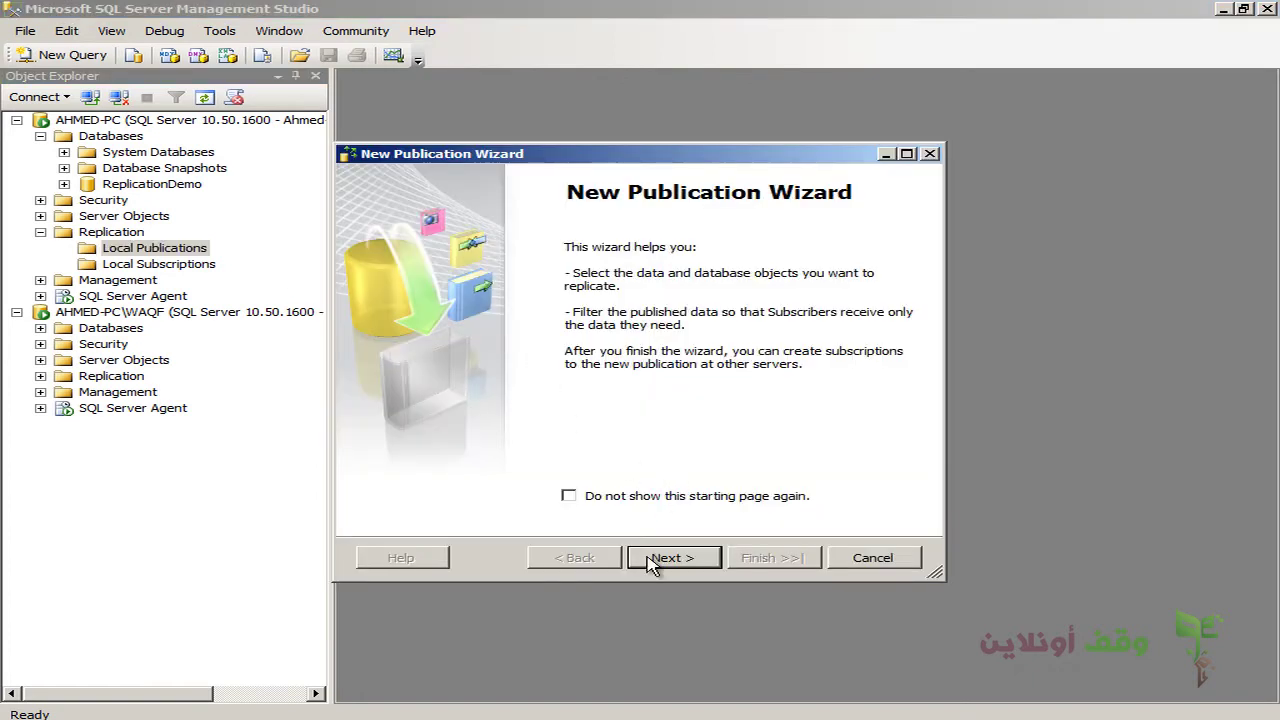
{"action": "left_click", "coordinate": [657, 560]}
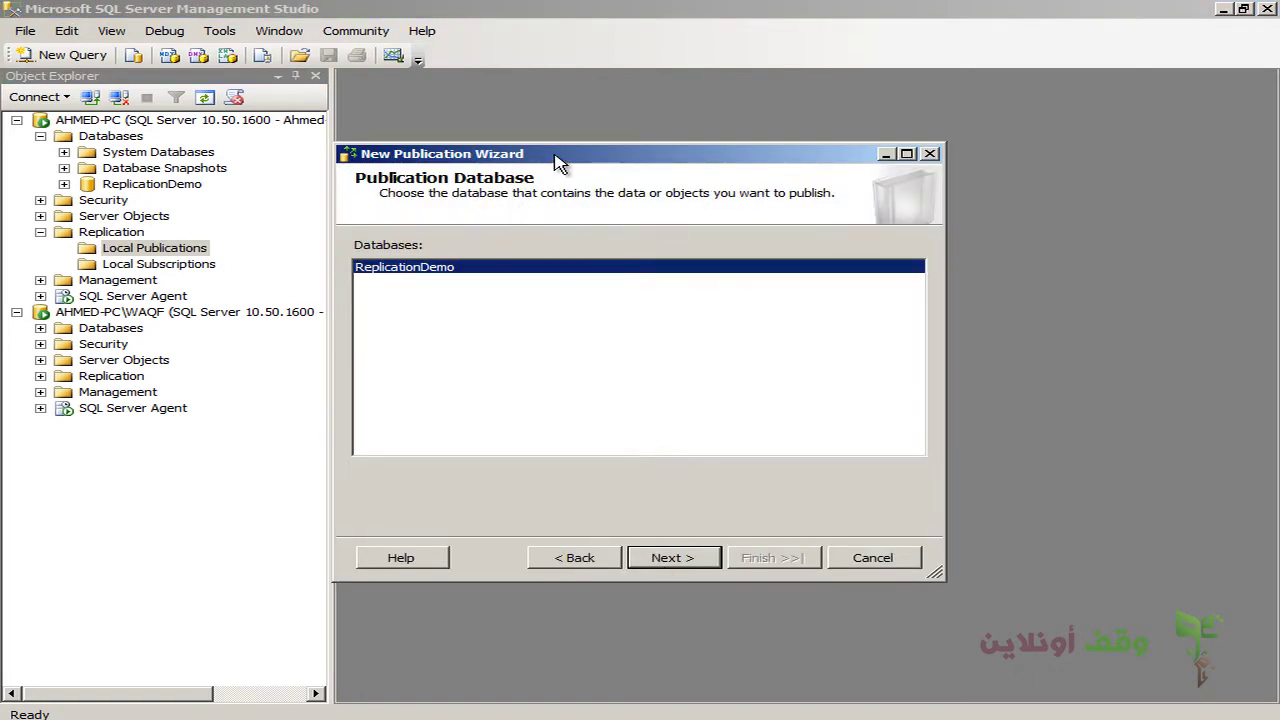
{"action": "left_click_drag", "start_coordinate": [557, 163], "coordinate": [643, 138]}
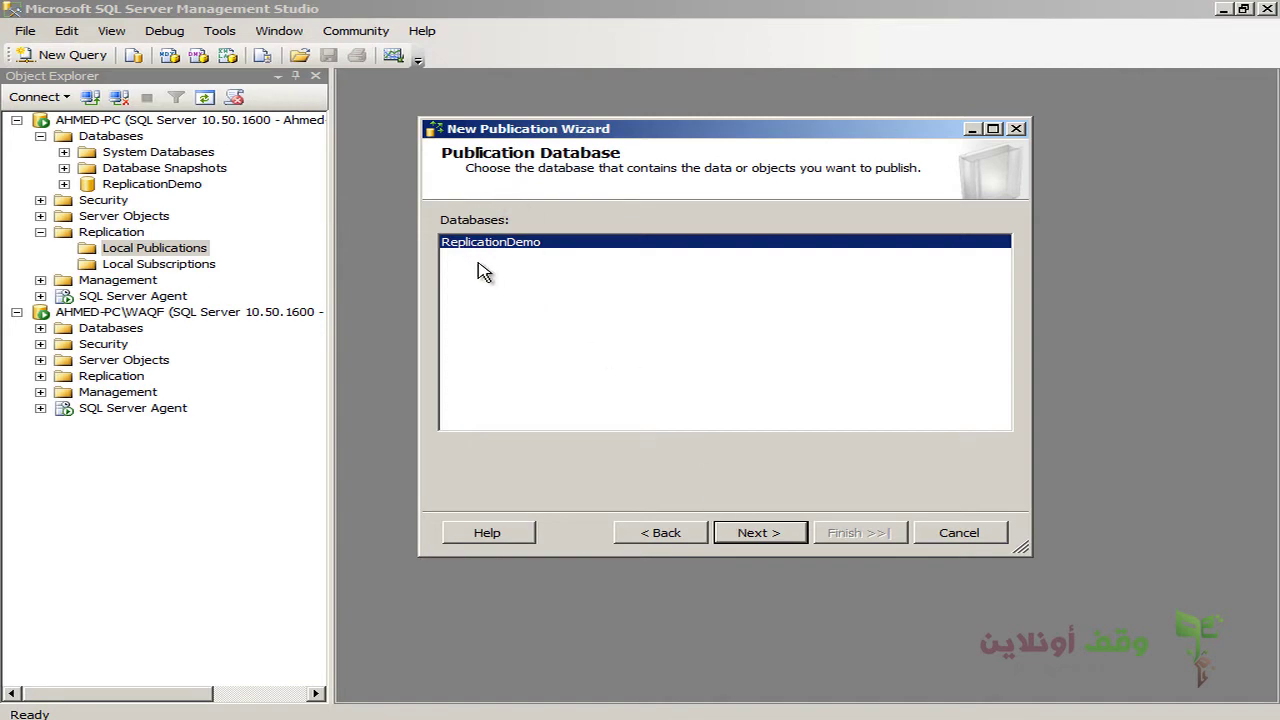
{"action": "left_click", "coordinate": [751, 535]}
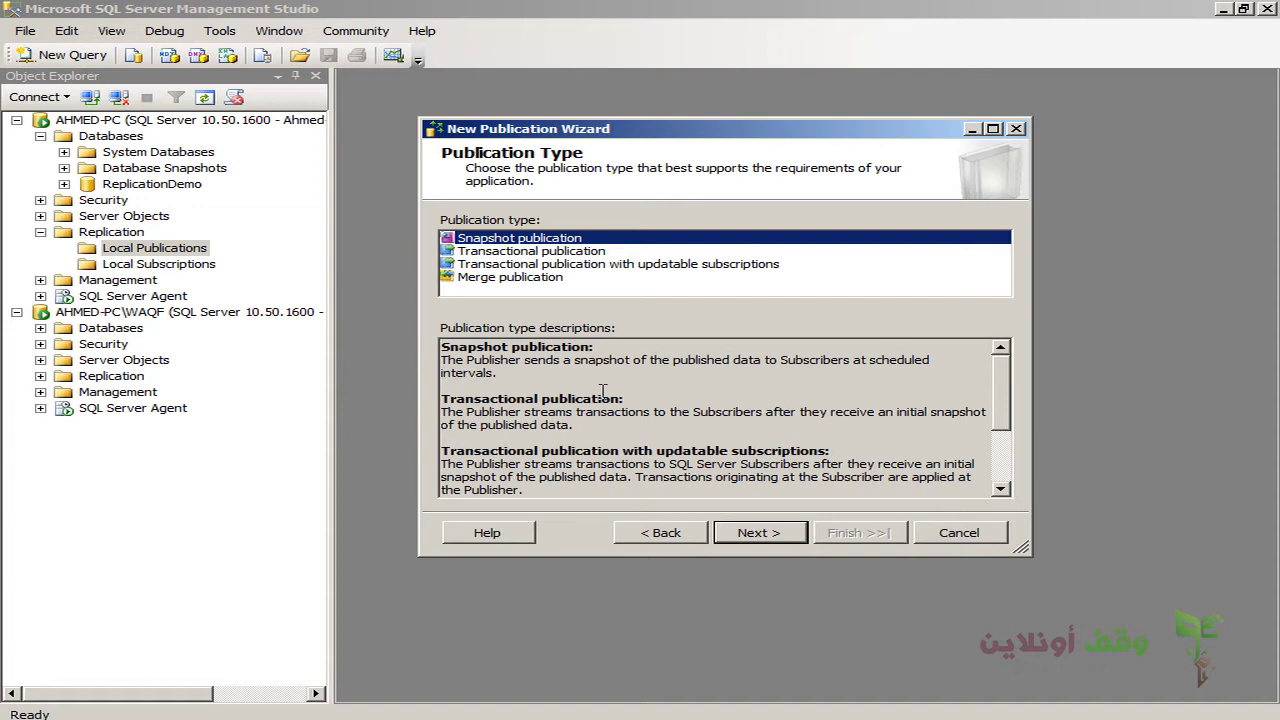
Compare the available publication types and set the new publication to Transactional publication
{"action": "left_click", "coordinate": [548, 252]}
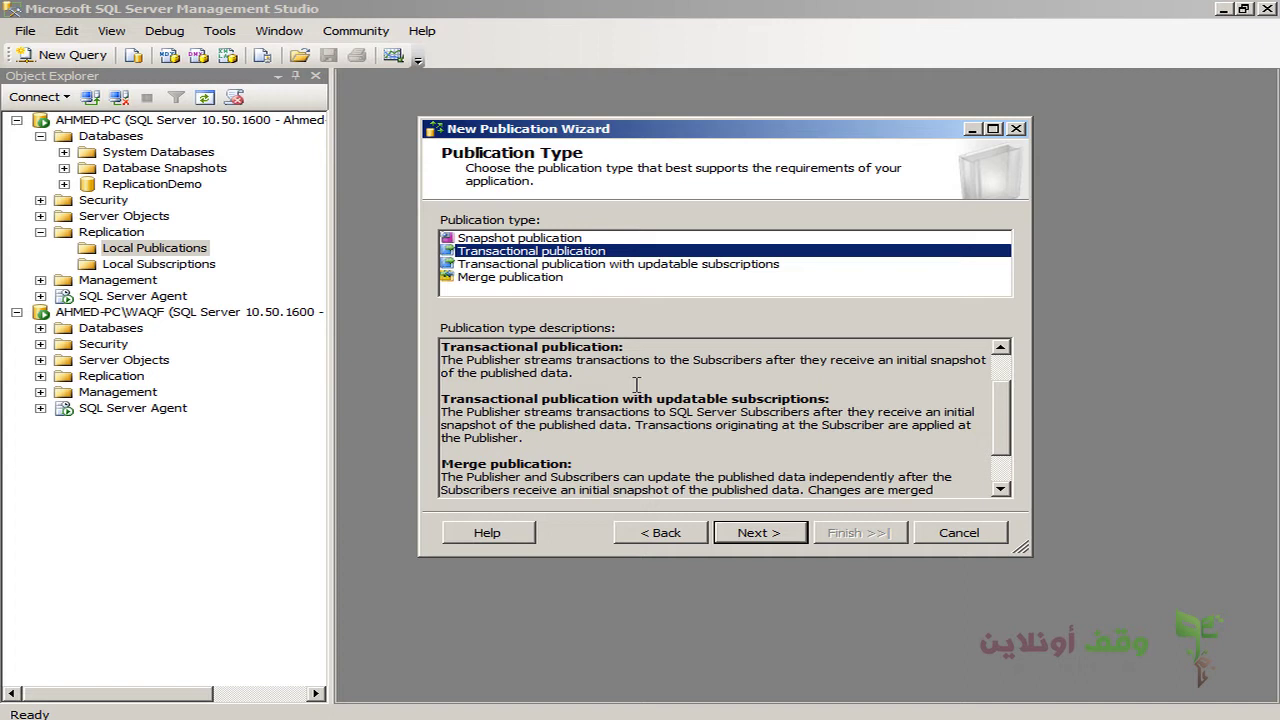
{"action": "left_click", "coordinate": [584, 264]}
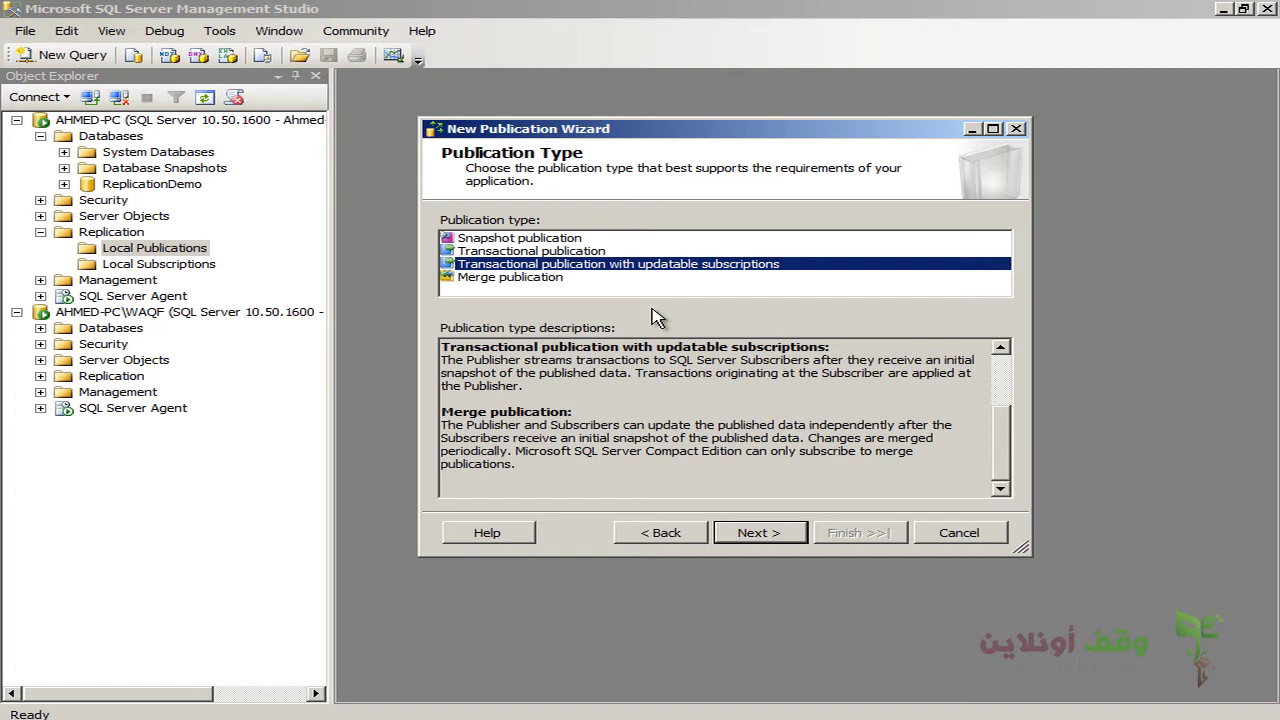
{"action": "left_click", "coordinate": [638, 266]}
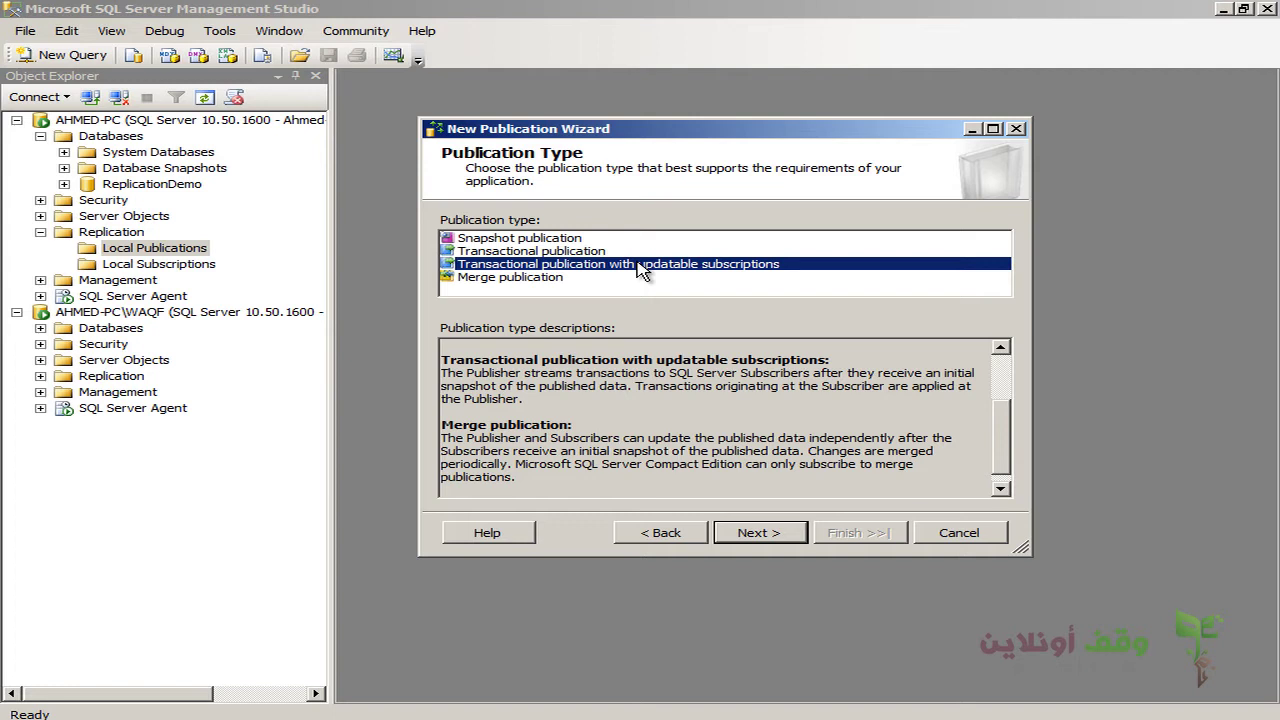
{"action": "left_click", "coordinate": [578, 280]}
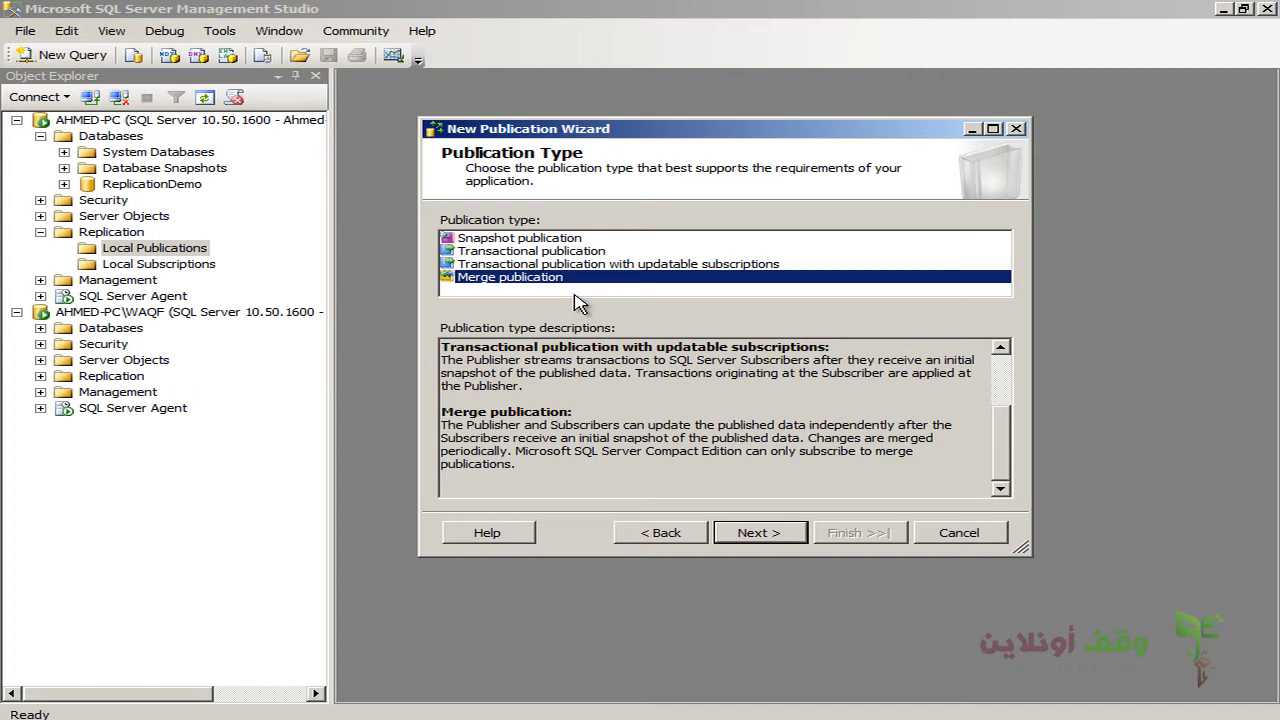
{"action": "left_click", "coordinate": [567, 254]}
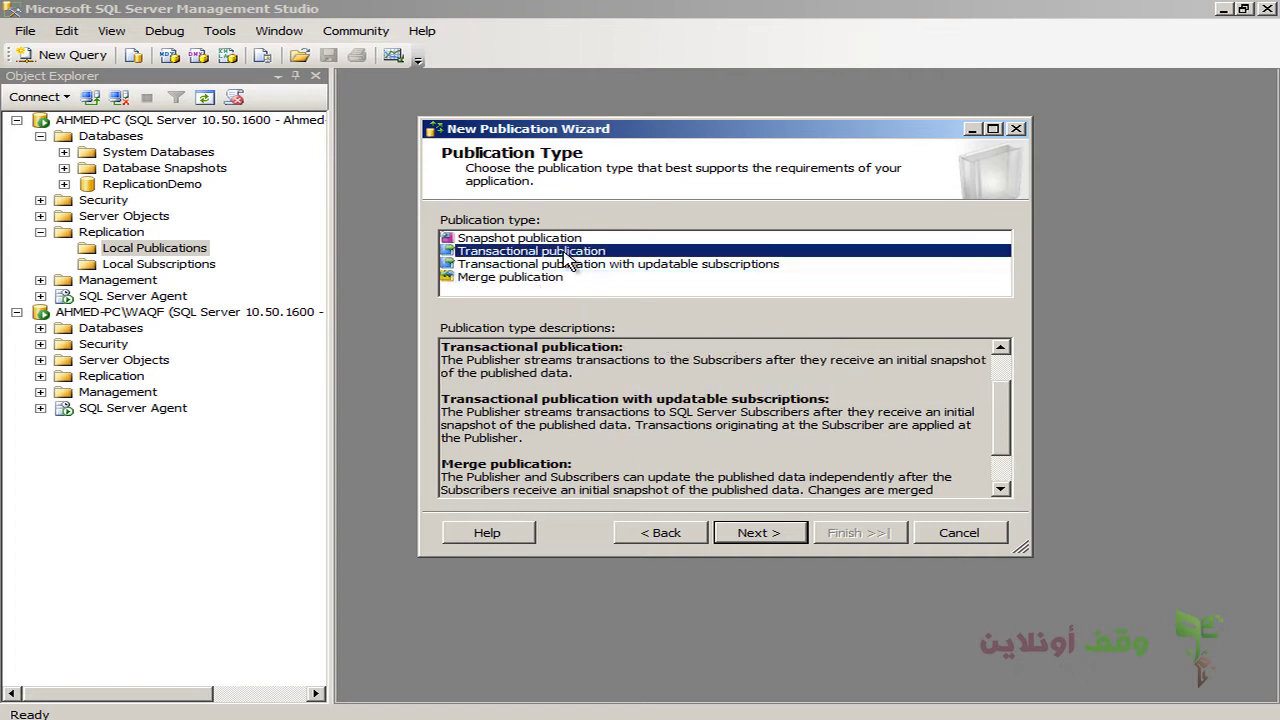
{"action": "left_click", "coordinate": [752, 534]}
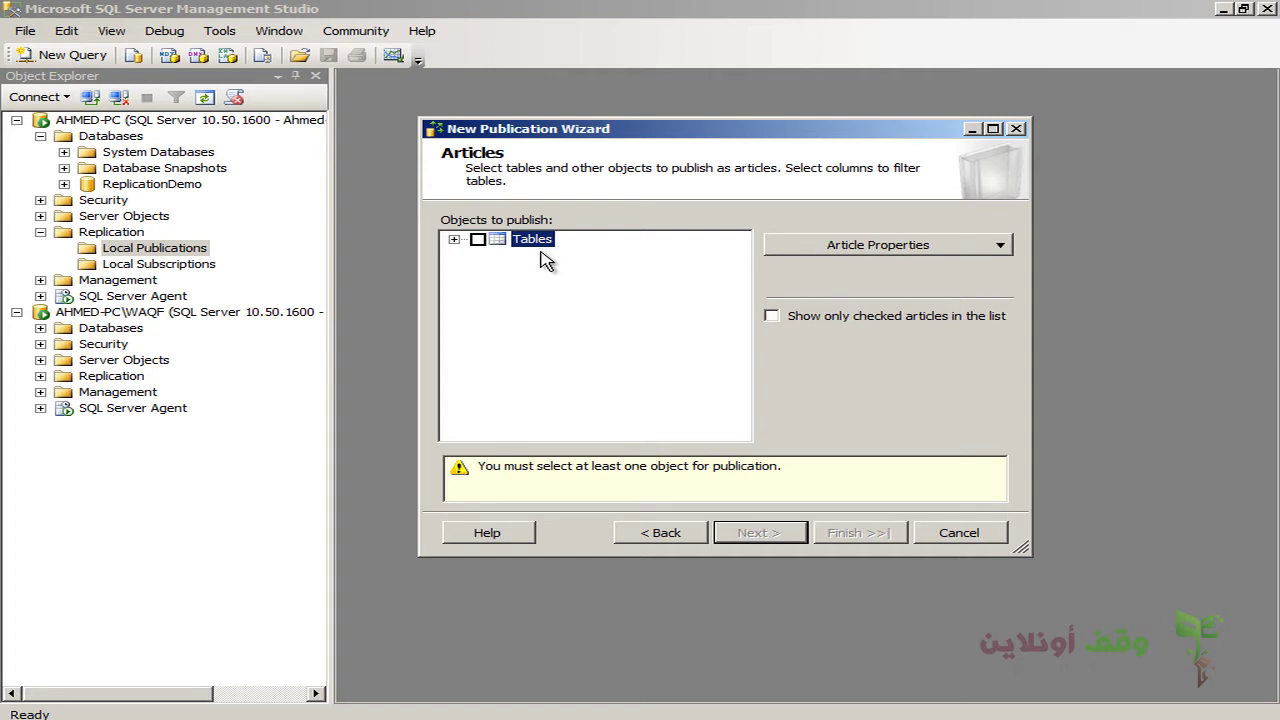
Examine the columns of Table_1 and Table_2 to see which can be published
{"action": "left_click", "coordinate": [454, 239]}
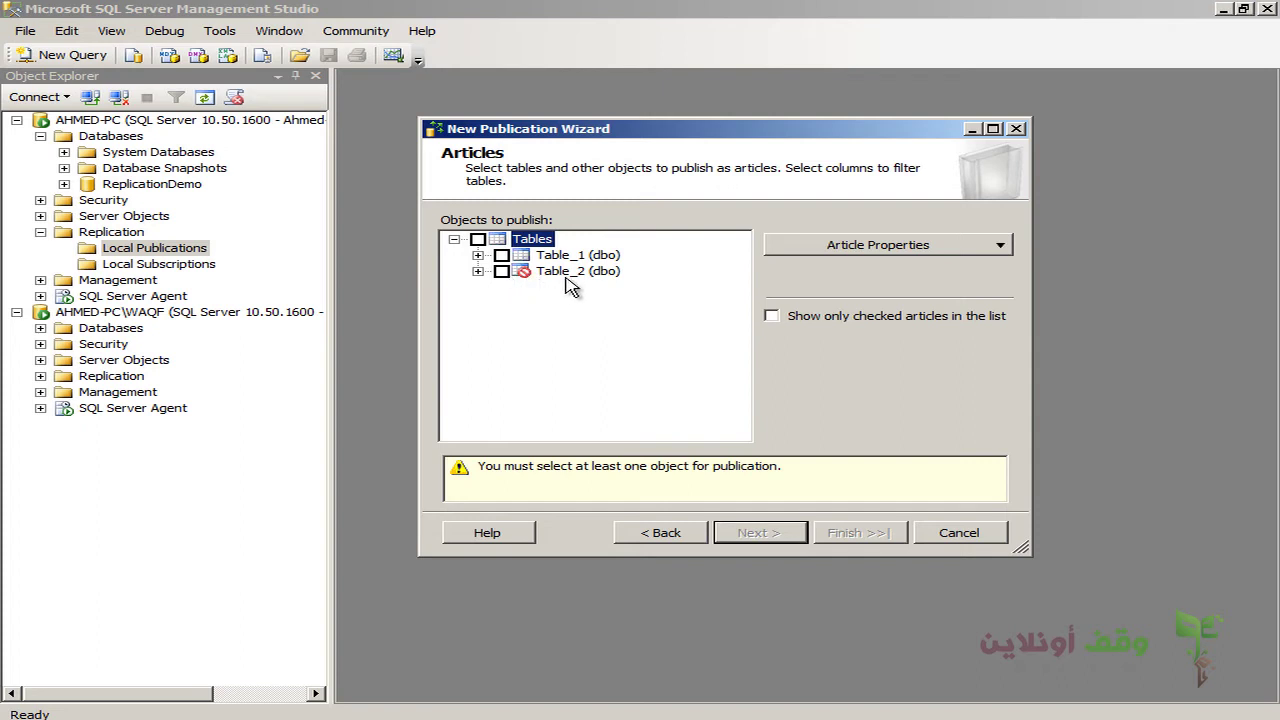
{"action": "left_click", "coordinate": [477, 271]}
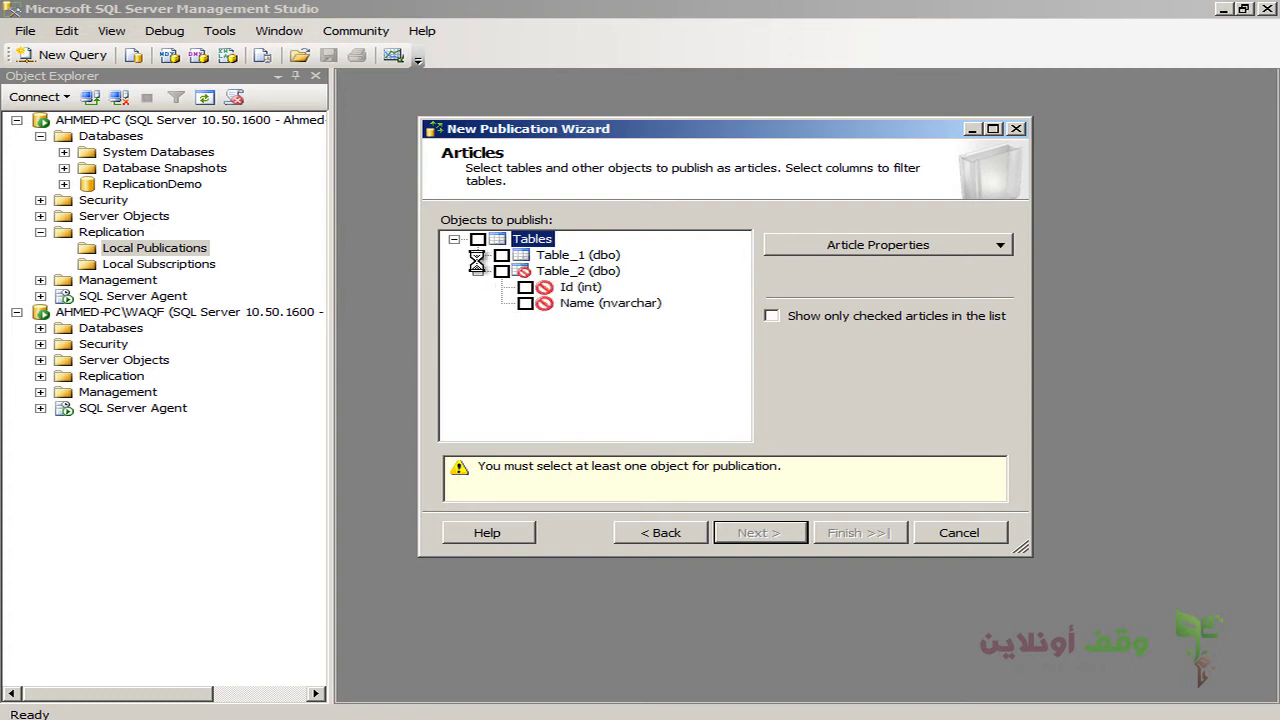
{"action": "left_click", "coordinate": [478, 255]}
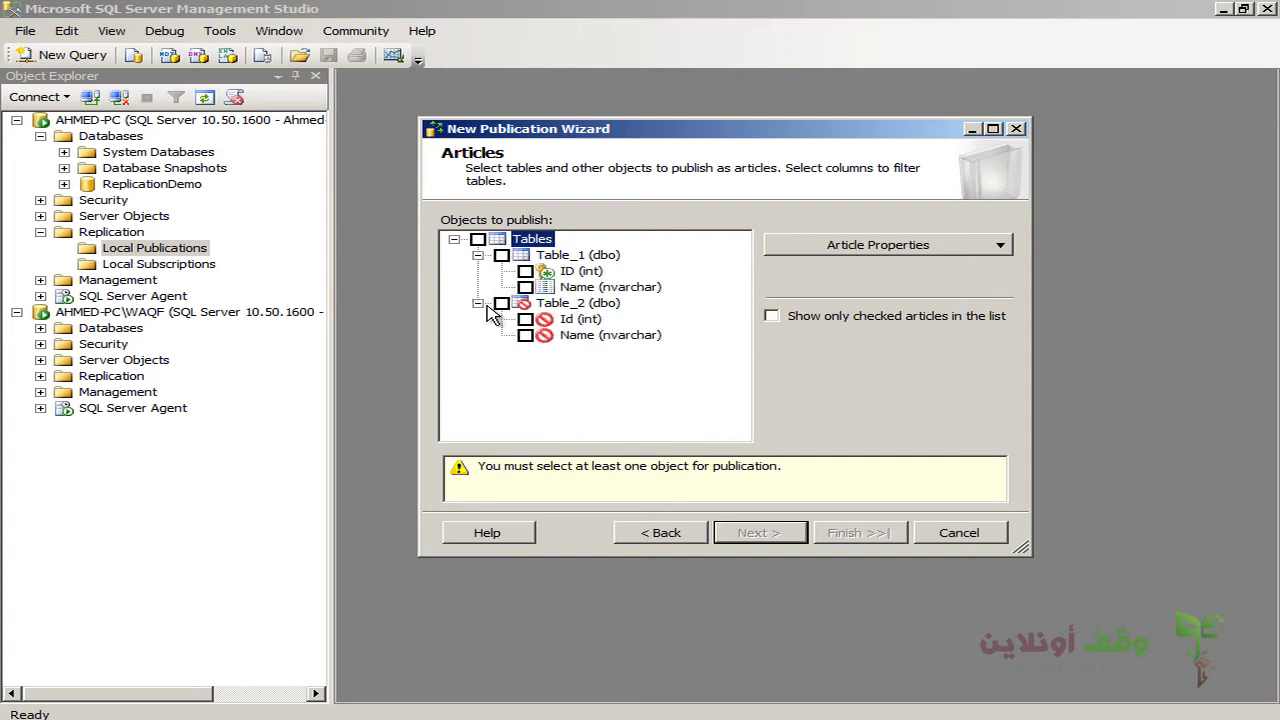
{"action": "left_click", "coordinate": [545, 271]}
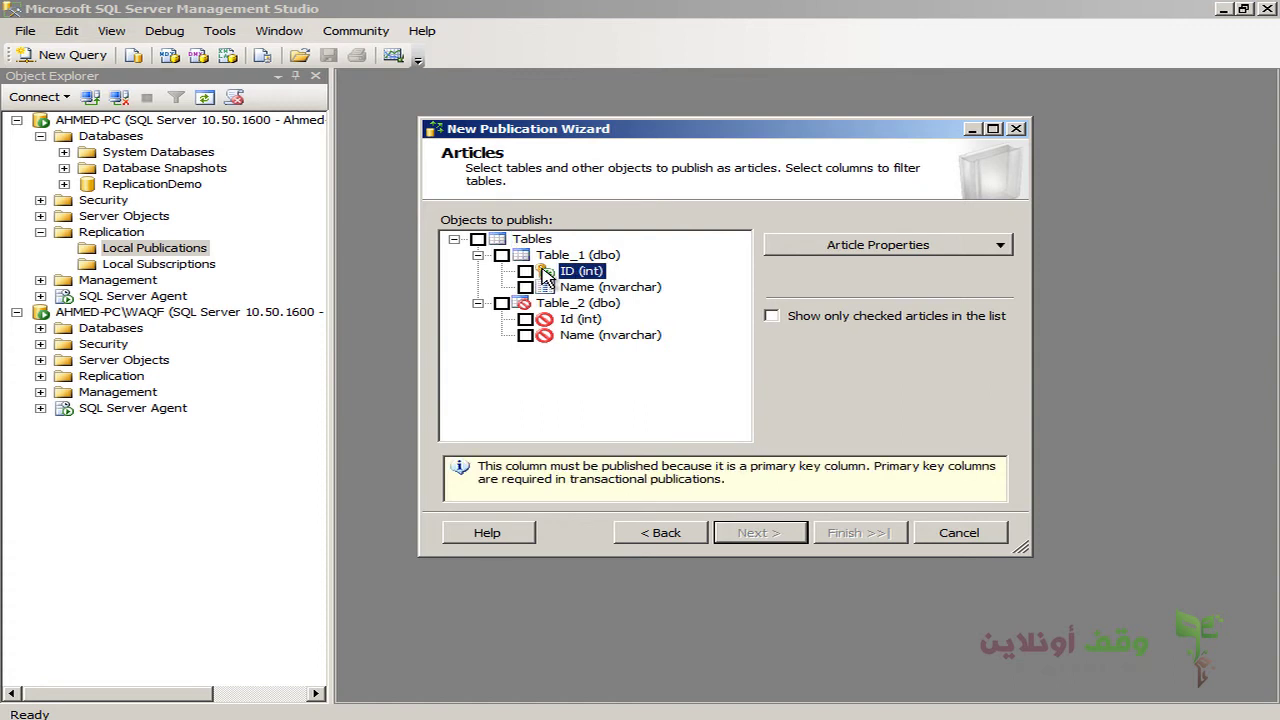
{"action": "left_click", "coordinate": [571, 324]}
{"action": "left_click", "coordinate": [575, 338]}
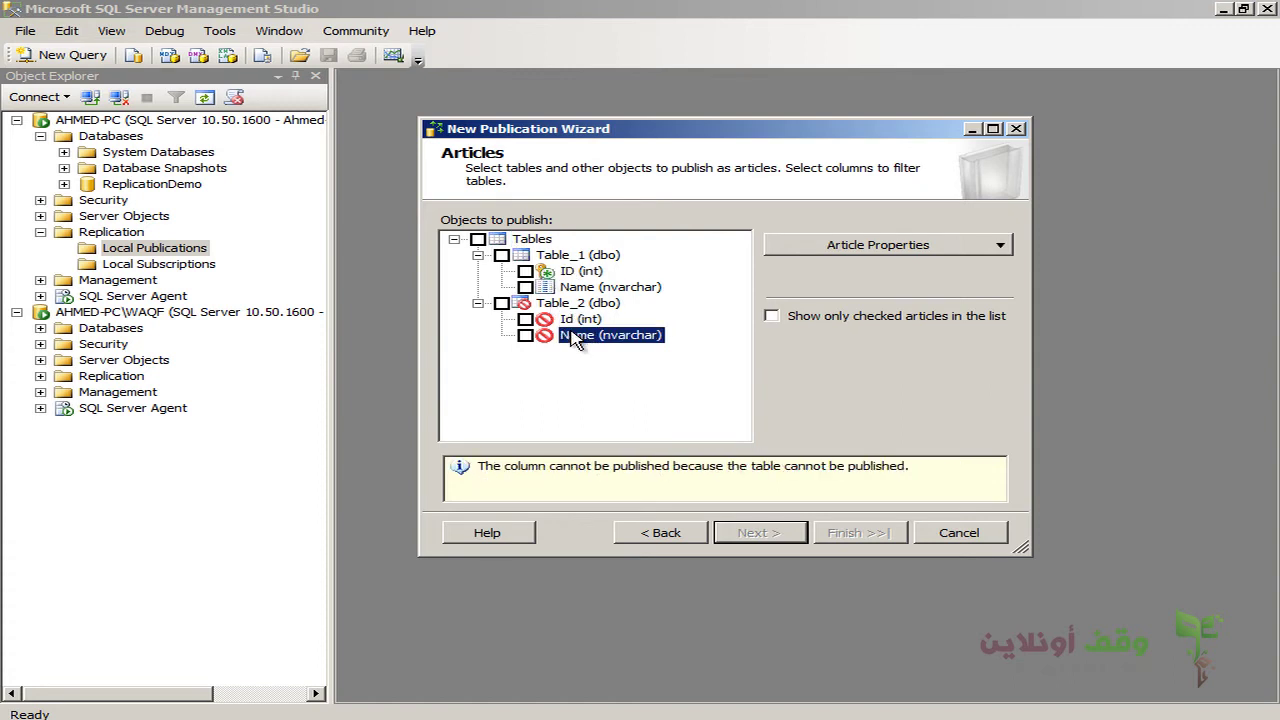
{"action": "left_click", "coordinate": [574, 322]}
{"action": "left_click", "coordinate": [572, 338]}
{"action": "left_click", "coordinate": [572, 322]}
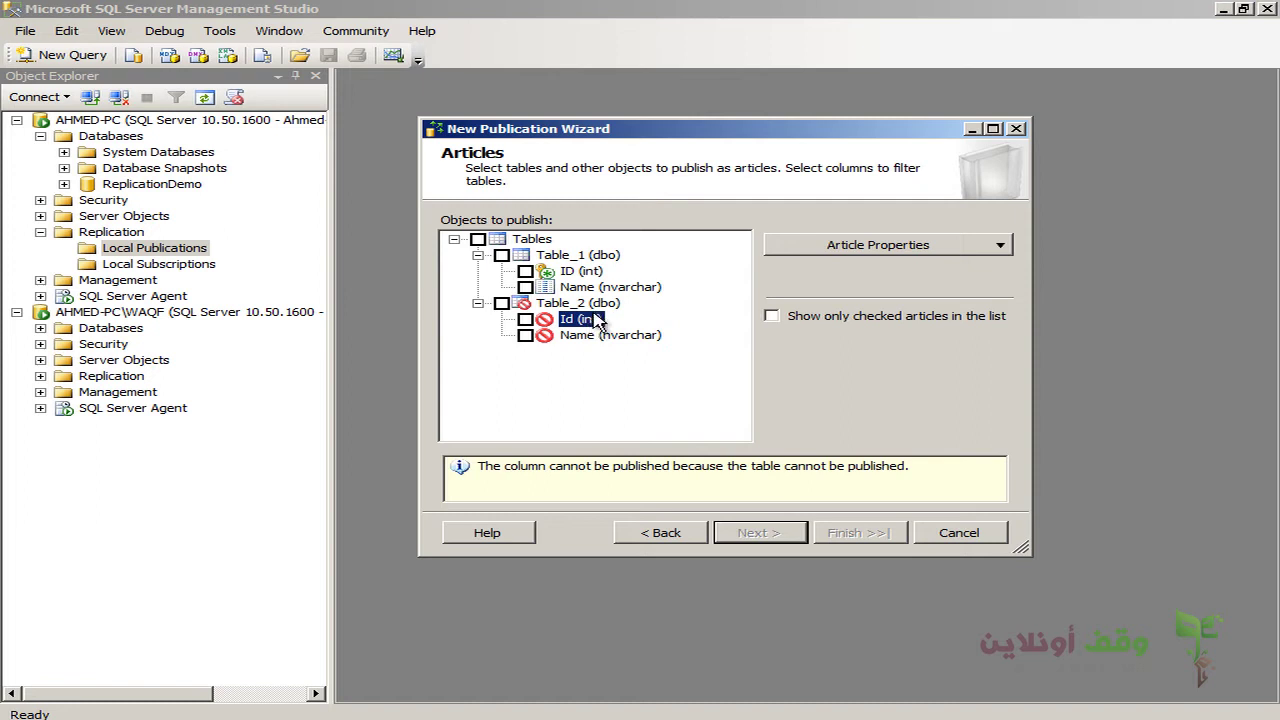
Include Table_1 with its ID and Name columns as an article to publish
{"action": "left_click", "coordinate": [501, 256]}
{"action": "left_click", "coordinate": [477, 303]}
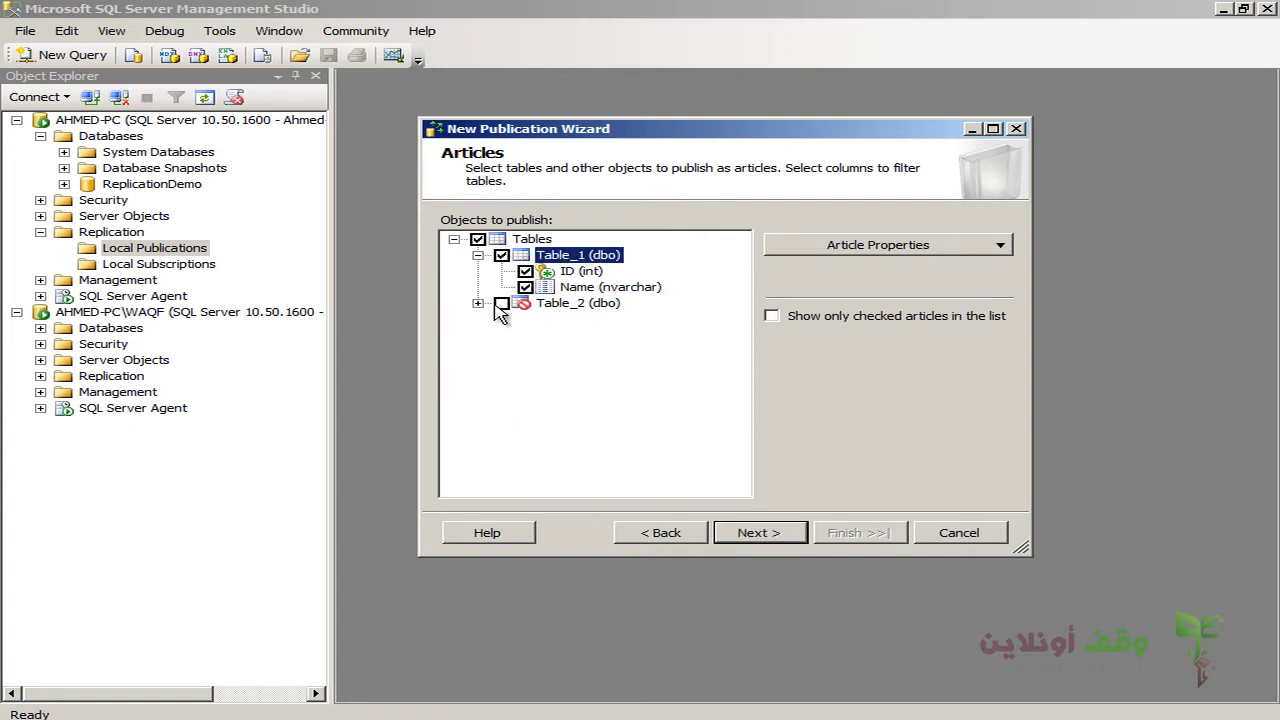
{"action": "left_click", "coordinate": [477, 303]}
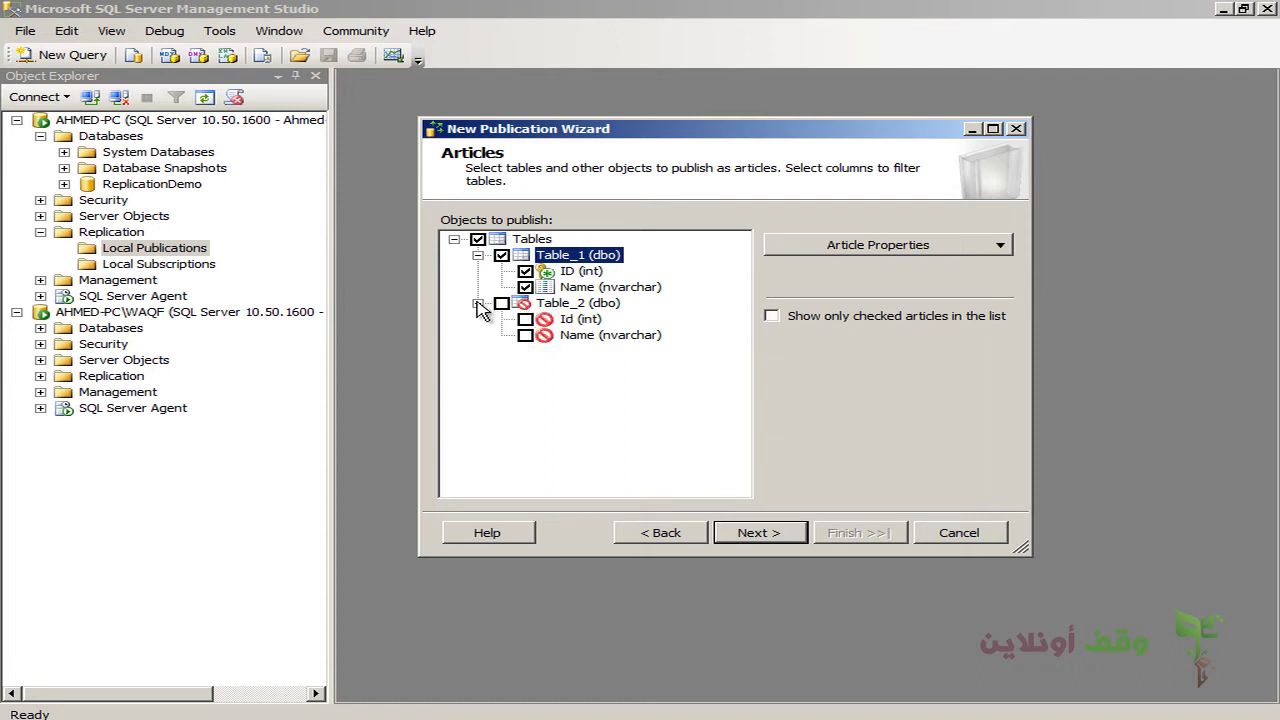
{"action": "left_click", "coordinate": [477, 304]}
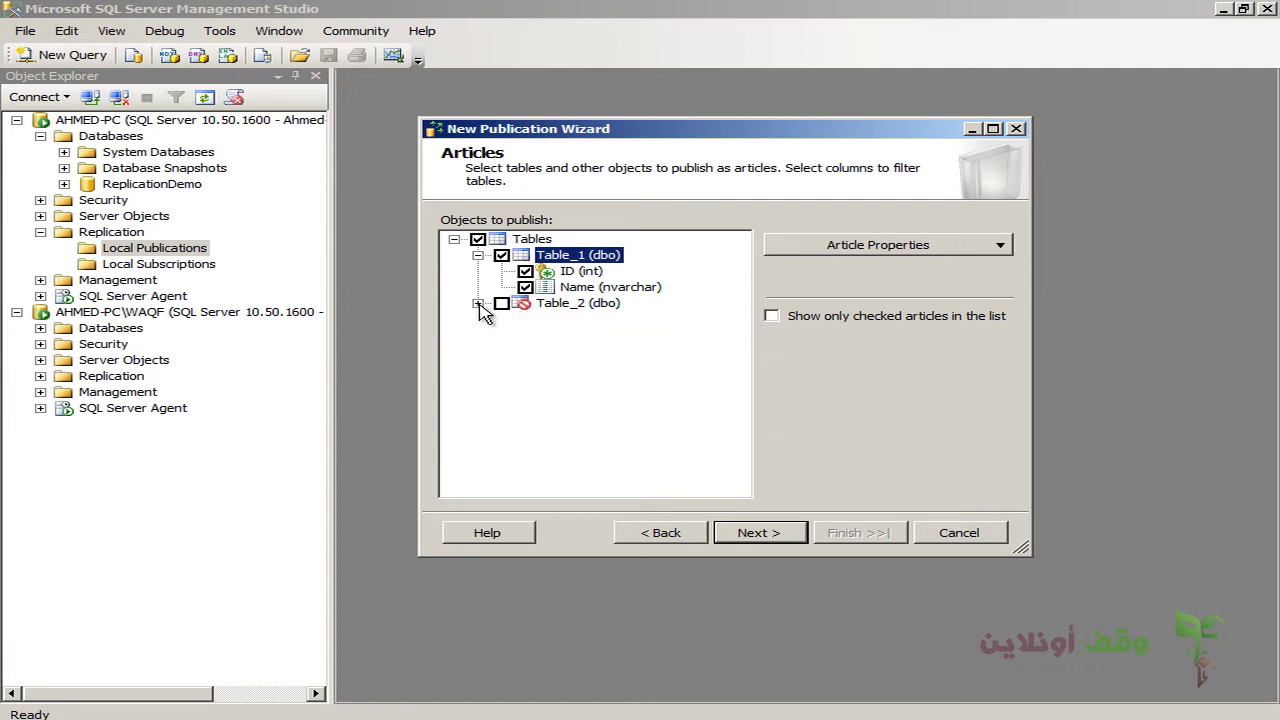
Review the properties for all table articles without changing them and continue to row filtering
{"action": "left_click", "coordinate": [928, 250]}
{"action": "left_click", "coordinate": [886, 288]}
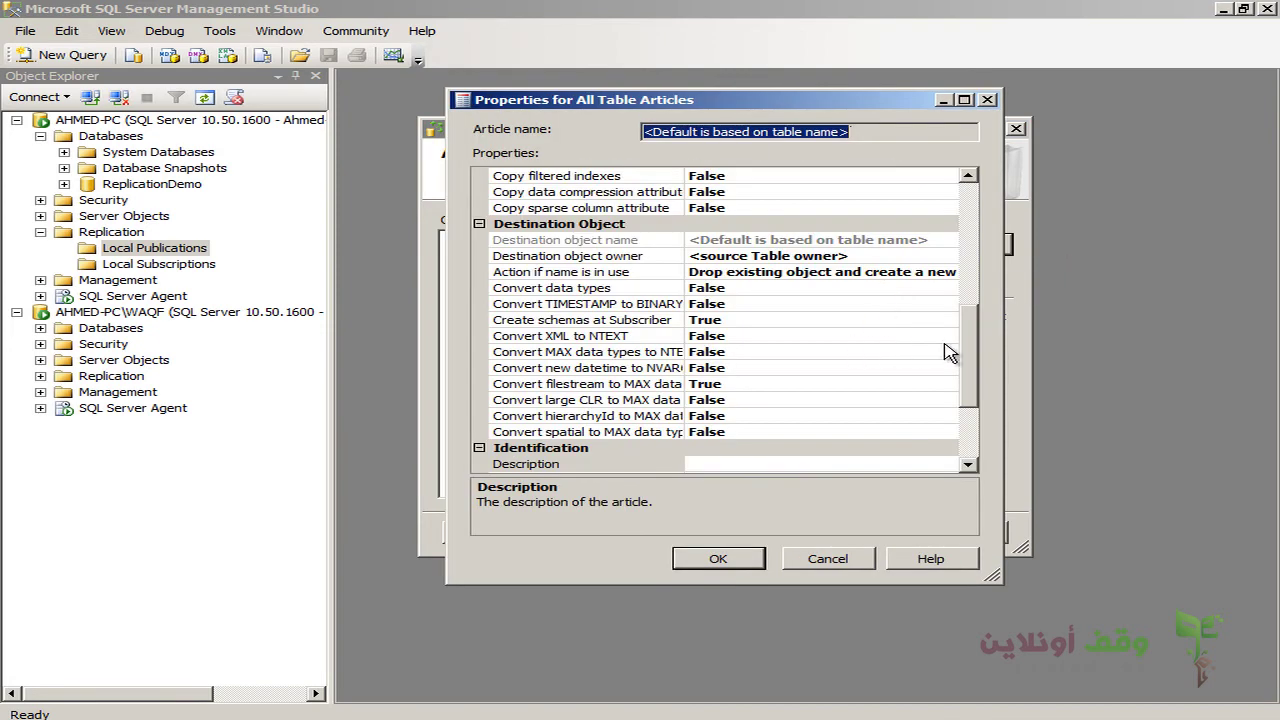
{"action": "left_click_drag", "start_coordinate": [973, 322], "coordinate": [968, 440]}
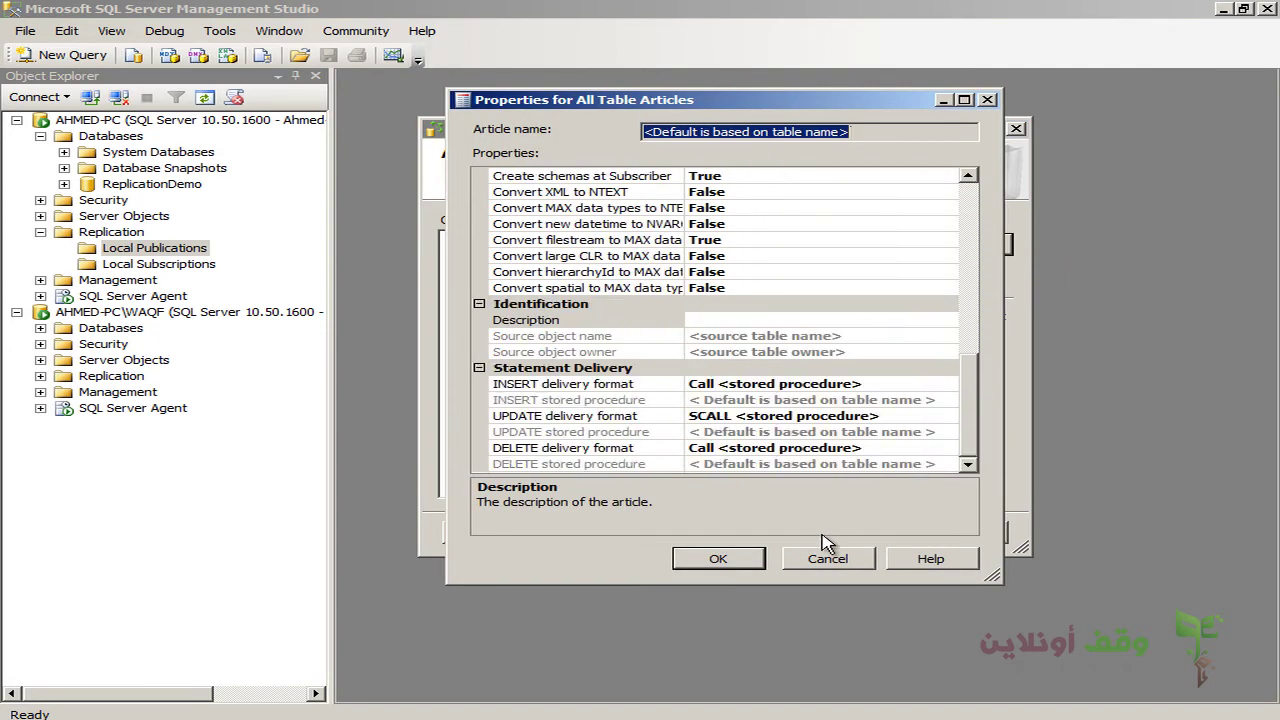
{"action": "left_click", "coordinate": [828, 558]}
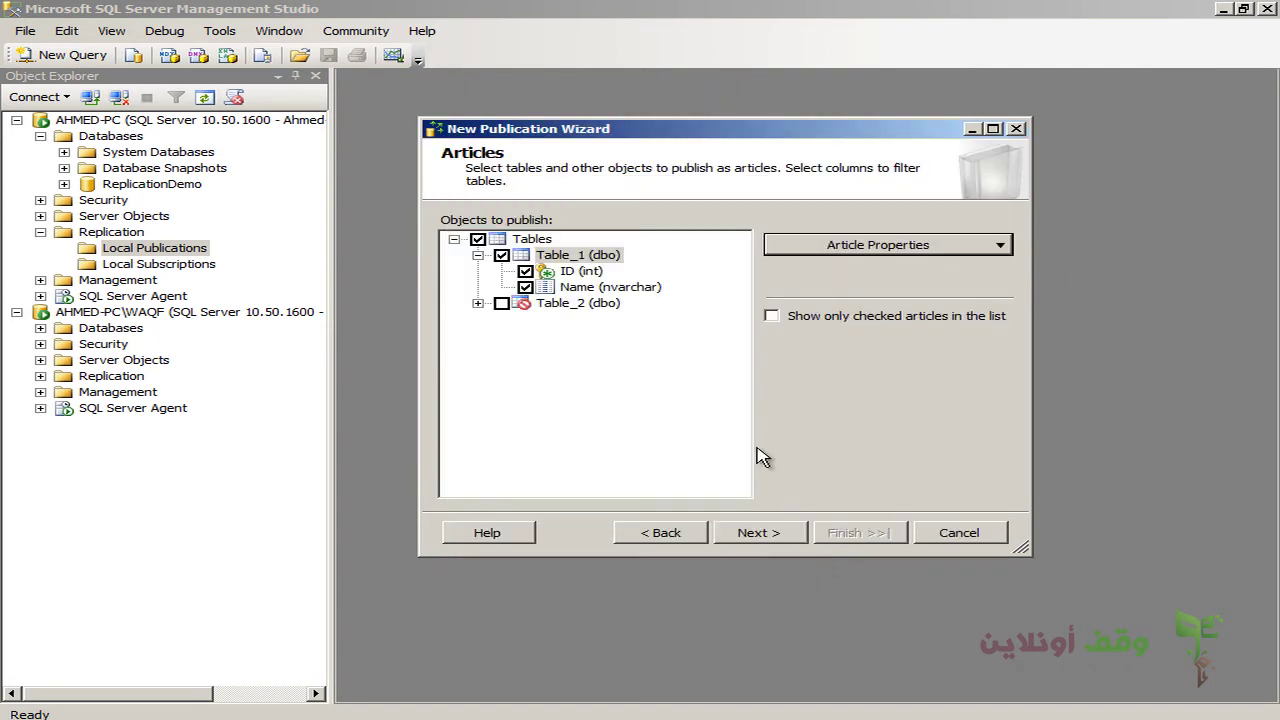
{"action": "left_click", "coordinate": [748, 540]}
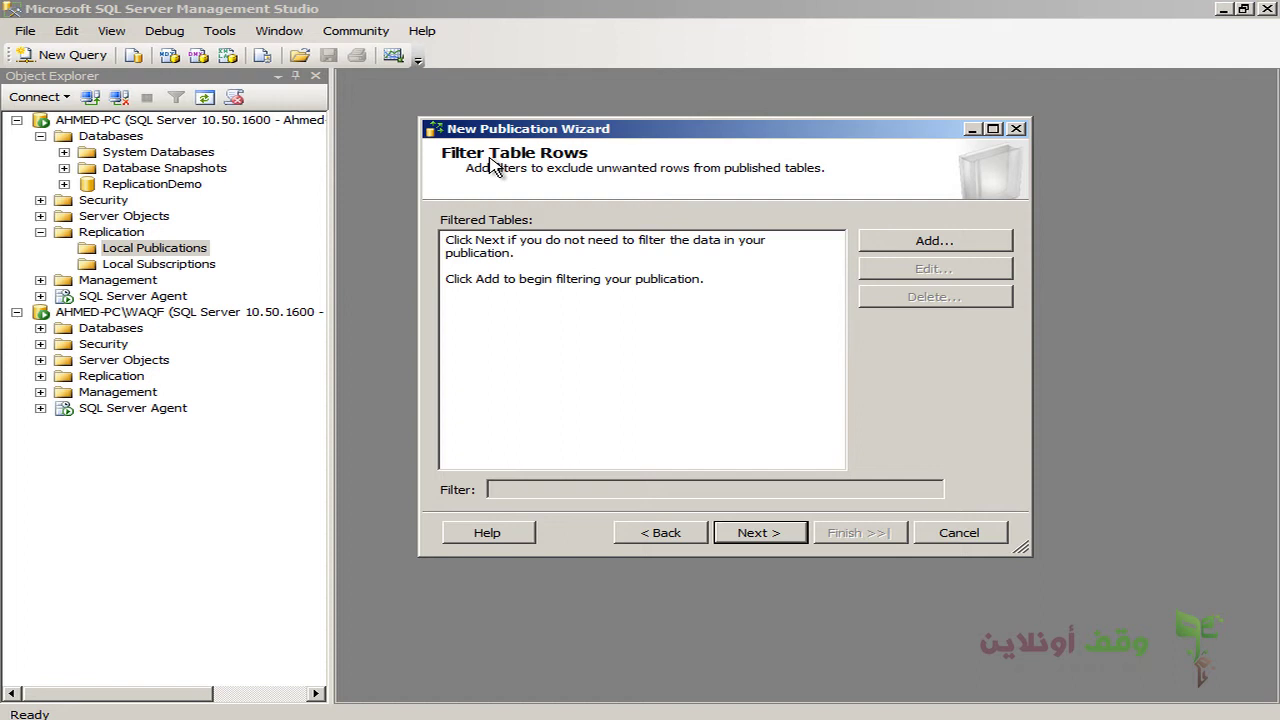
{"action": "left_click", "coordinate": [887, 249]}
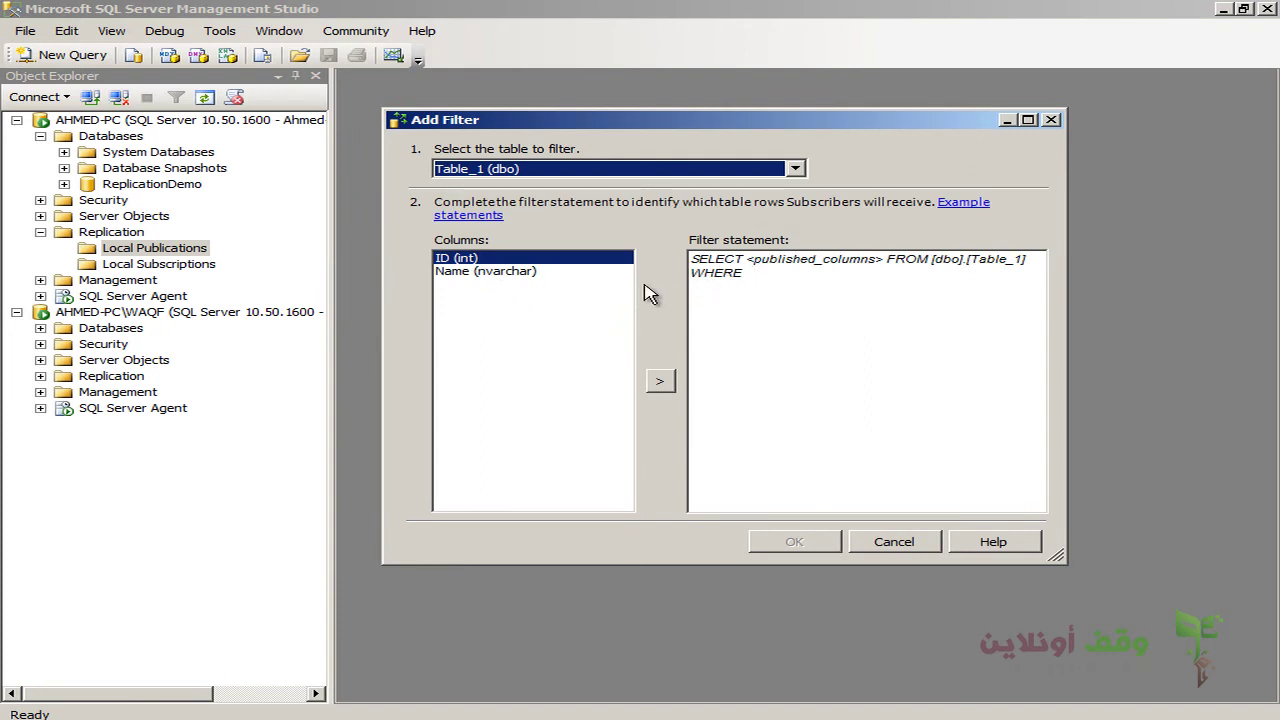
{"action": "left_click", "coordinate": [796, 169]}
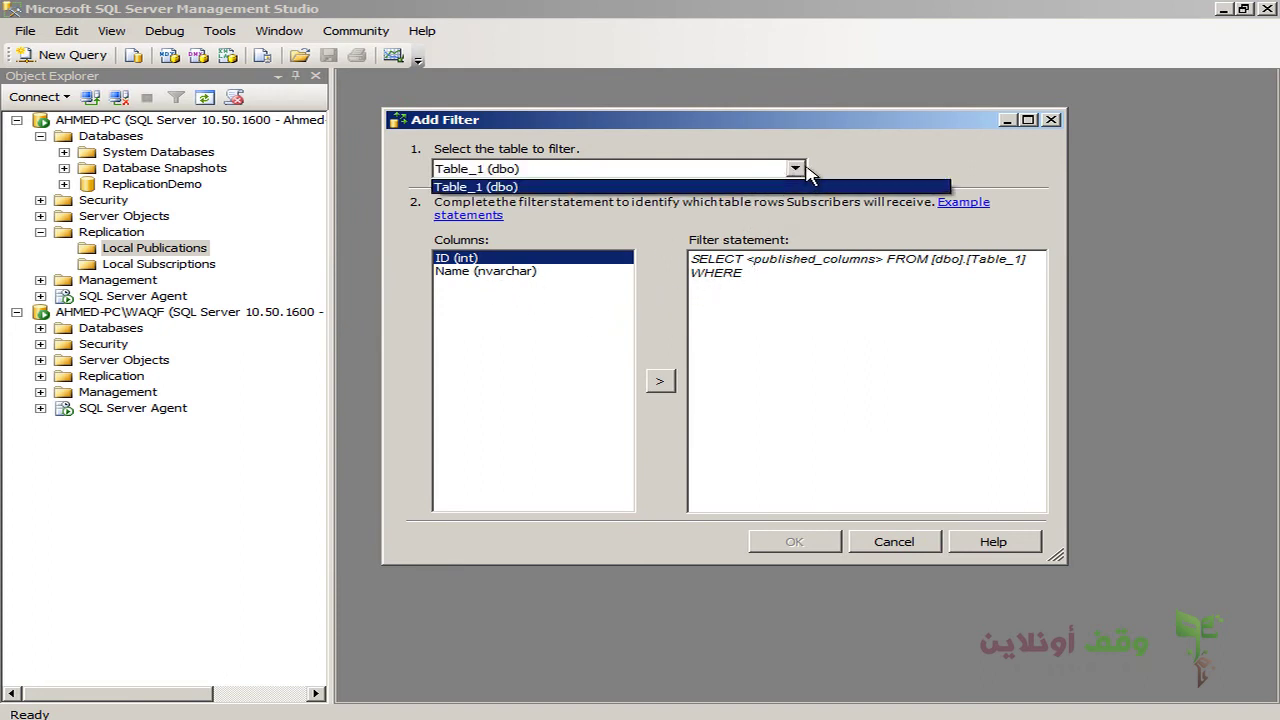
{"action": "left_click", "coordinate": [806, 168]}
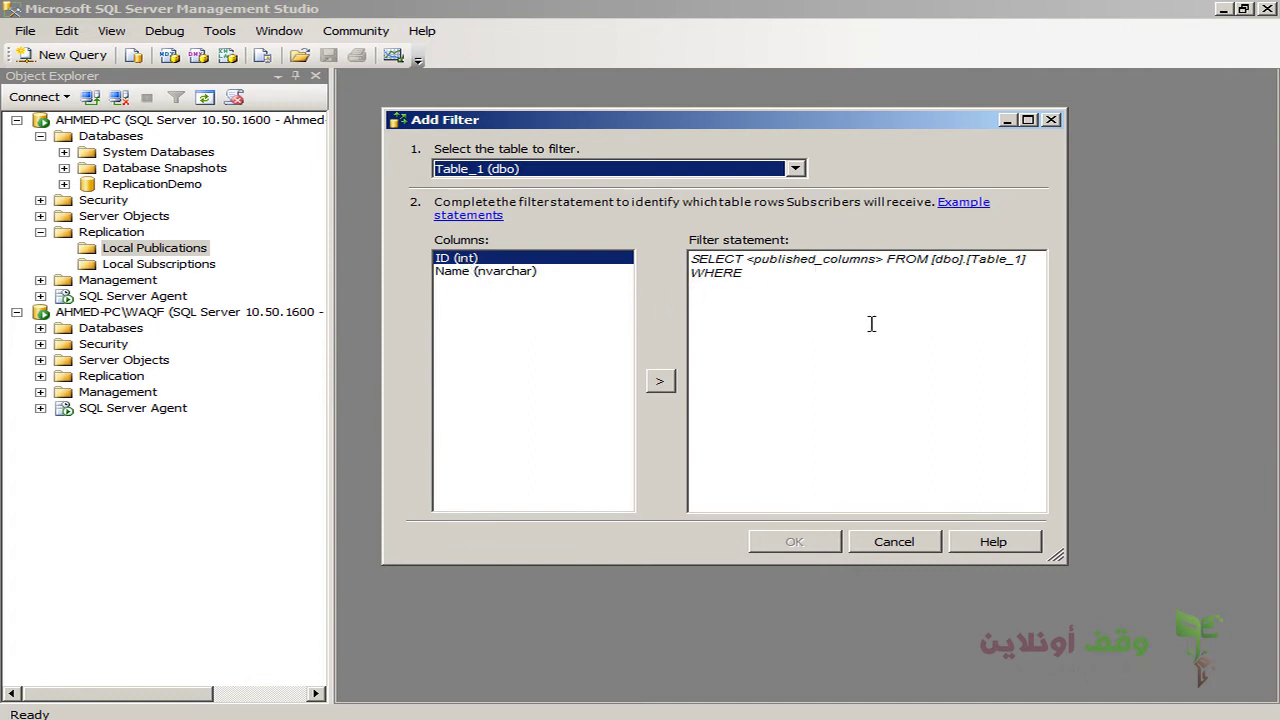
{"action": "left_click", "coordinate": [661, 382]}
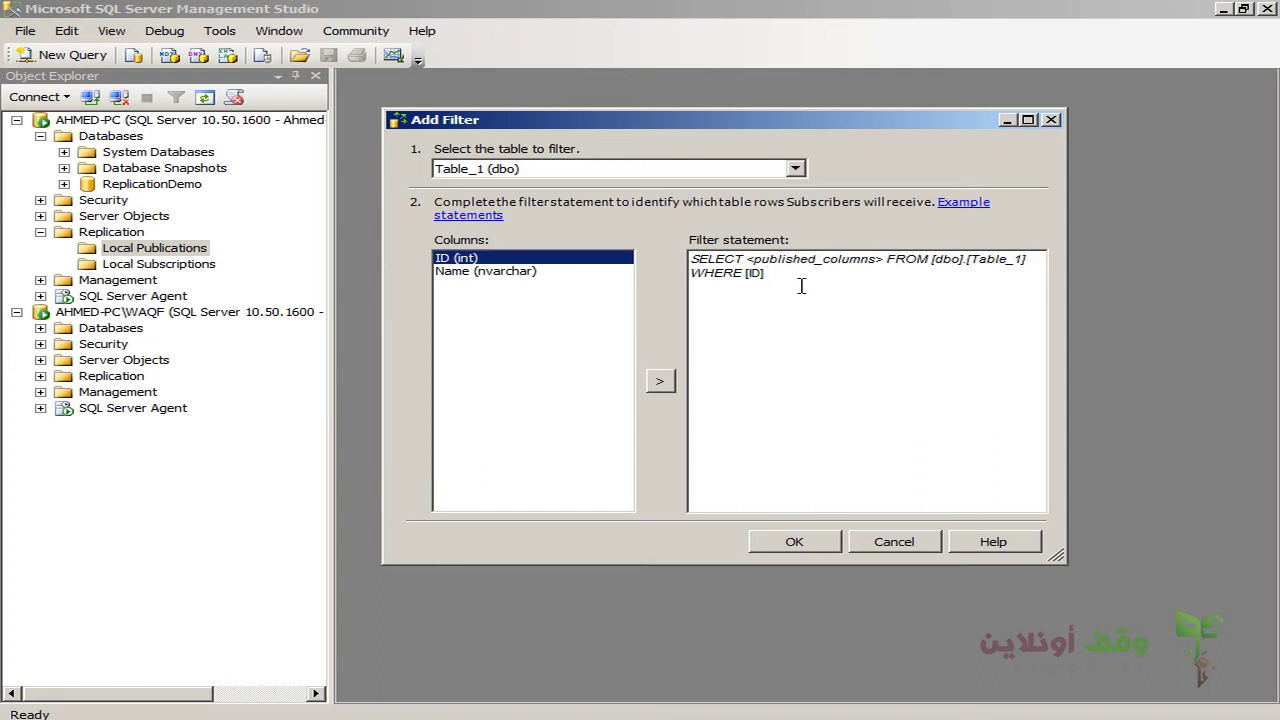
{"action": "left_click", "coordinate": [894, 541]}
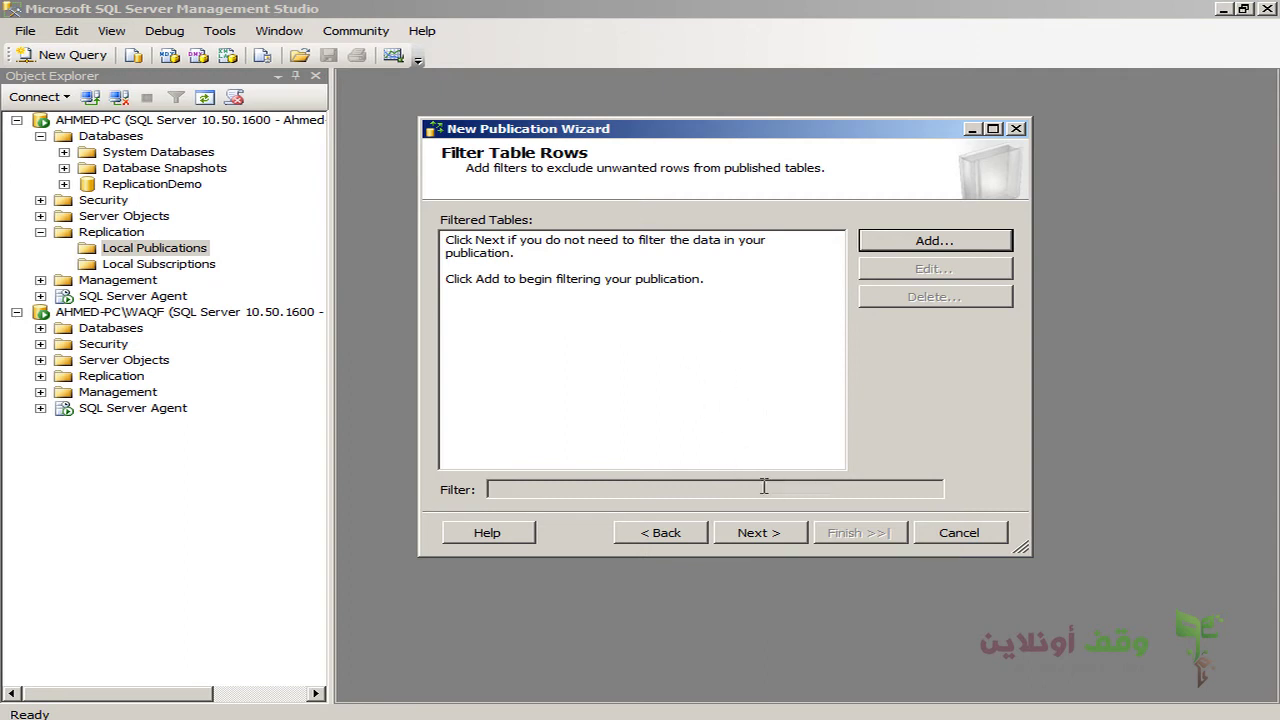
Continue without row filters and set the Snapshot Agent to create a snapshot immediately and run on the default hourly schedule
{"action": "left_click", "coordinate": [745, 532]}
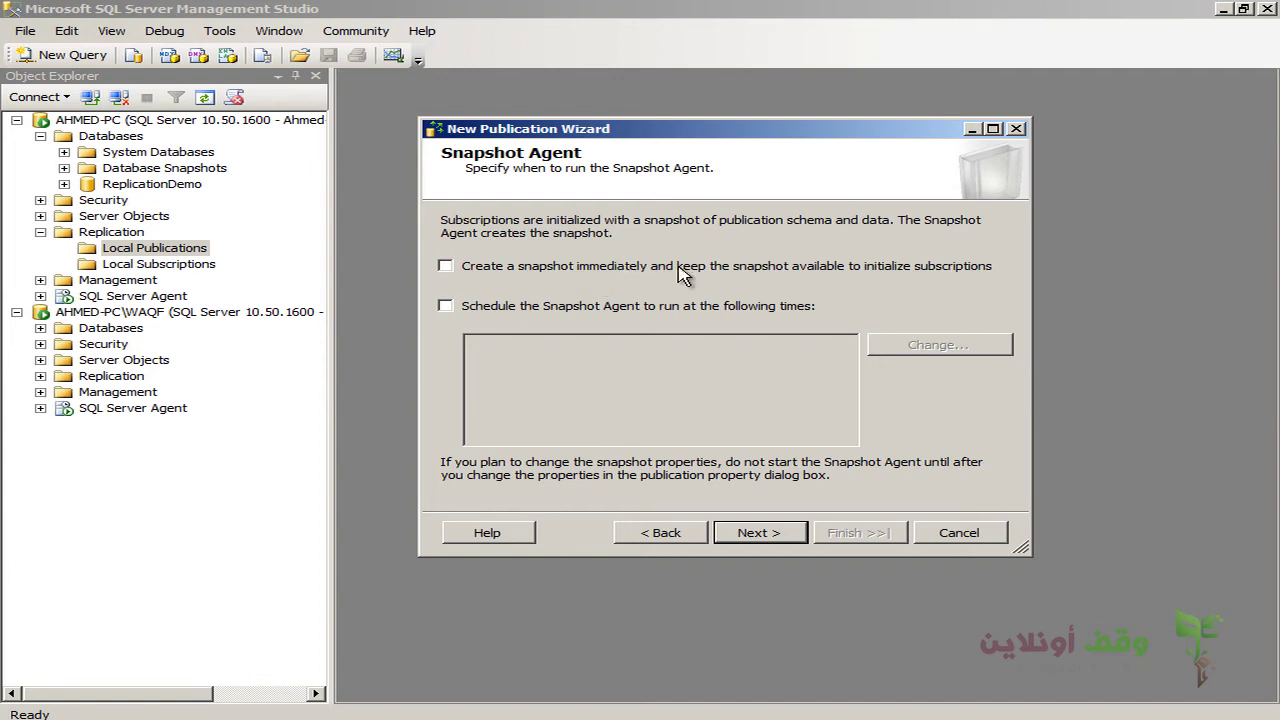
{"action": "left_click", "coordinate": [523, 308]}
{"action": "left_click", "coordinate": [882, 346]}
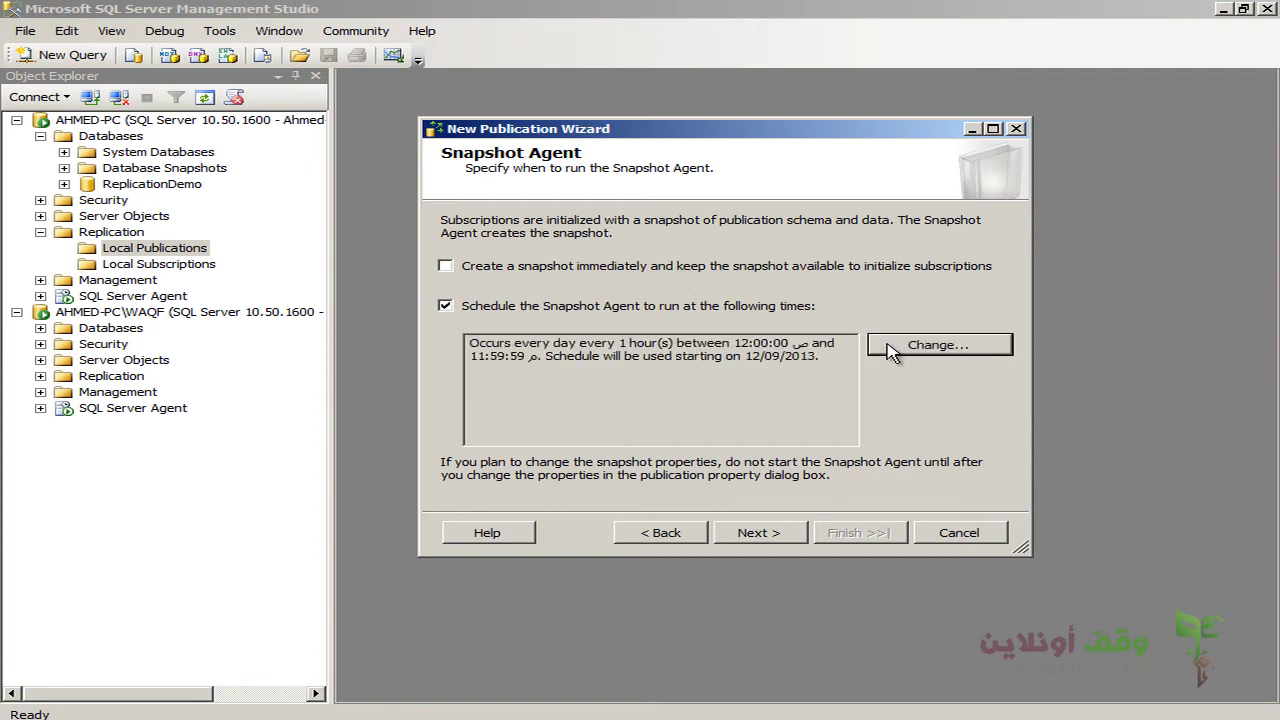
{"action": "left_click", "coordinate": [934, 600]}
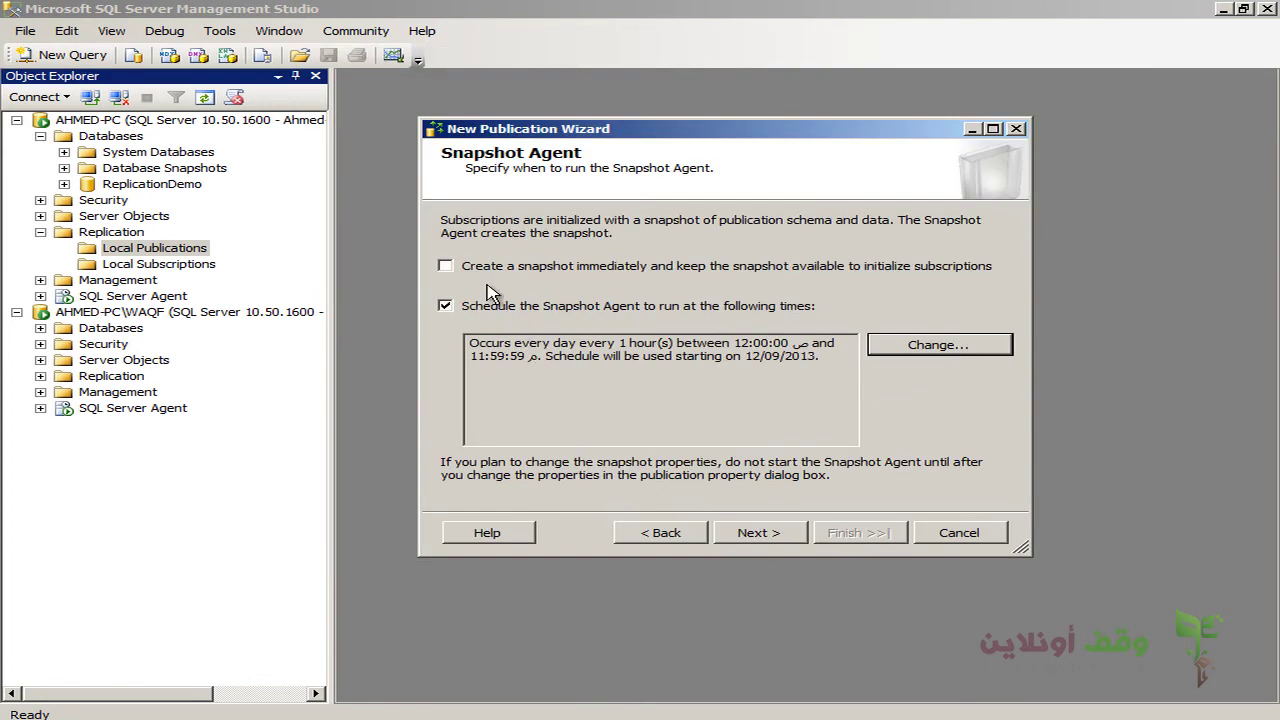
{"action": "left_click", "coordinate": [462, 268]}
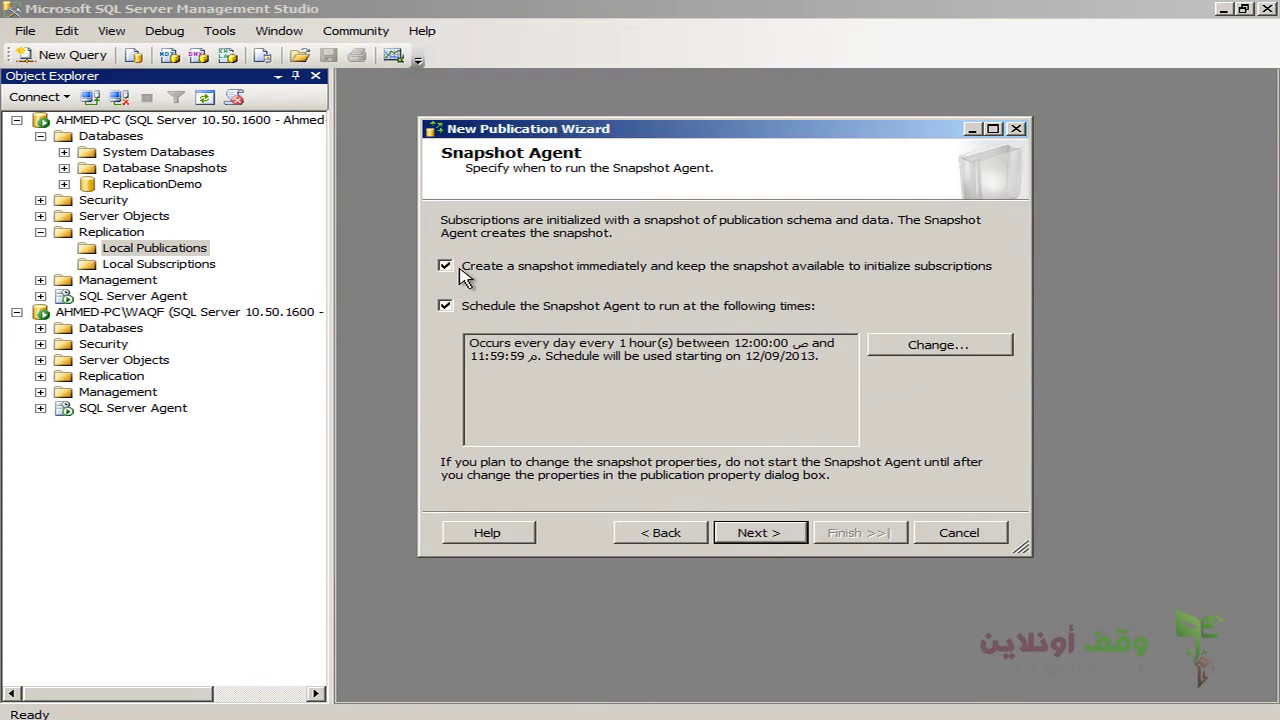
Review the Snapshot Agent's job schedule, disable its scheduled runs while keeping the immediate snapshot, and continue to agent security
{"action": "left_click", "coordinate": [902, 350]}
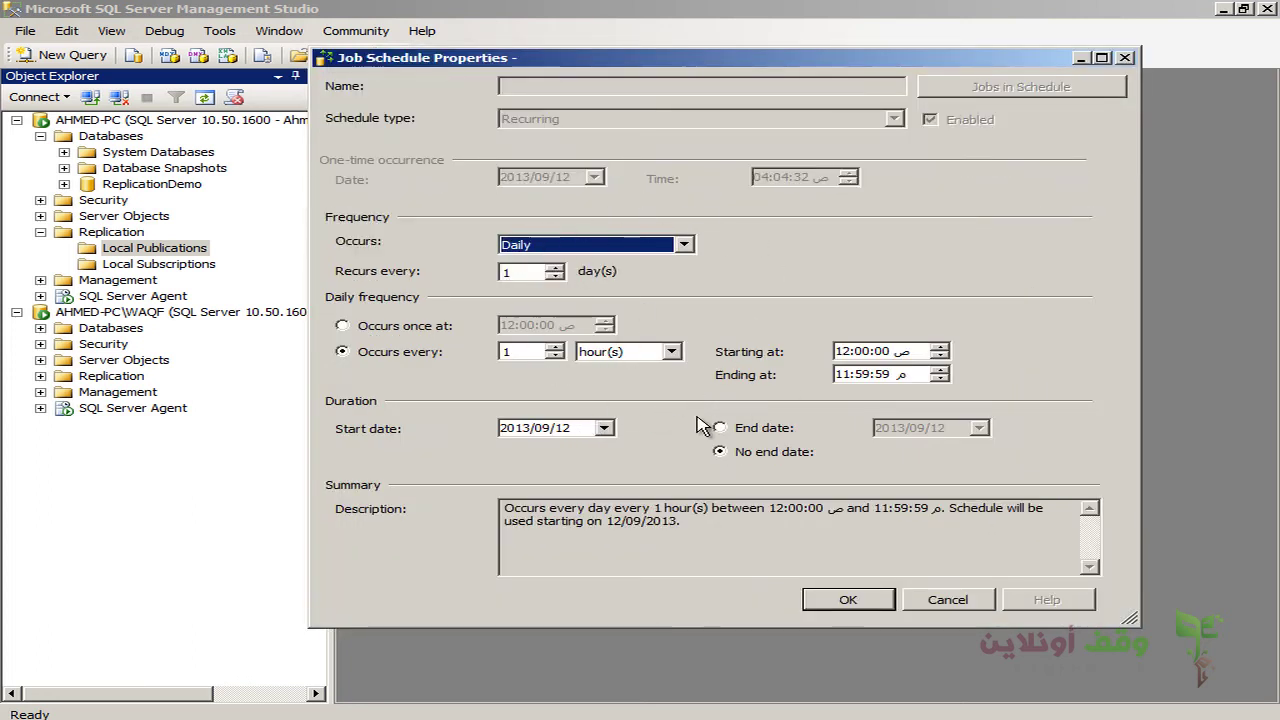
{"action": "left_click", "coordinate": [918, 598]}
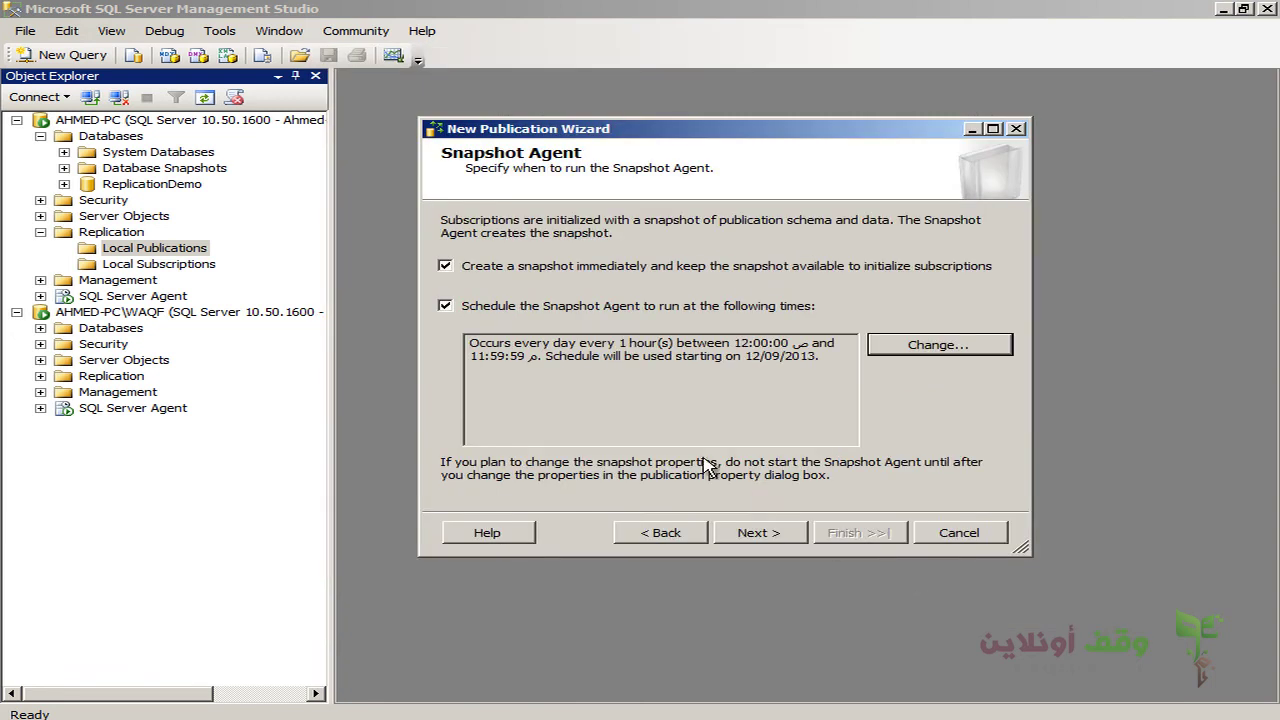
{"action": "left_click", "coordinate": [450, 306]}
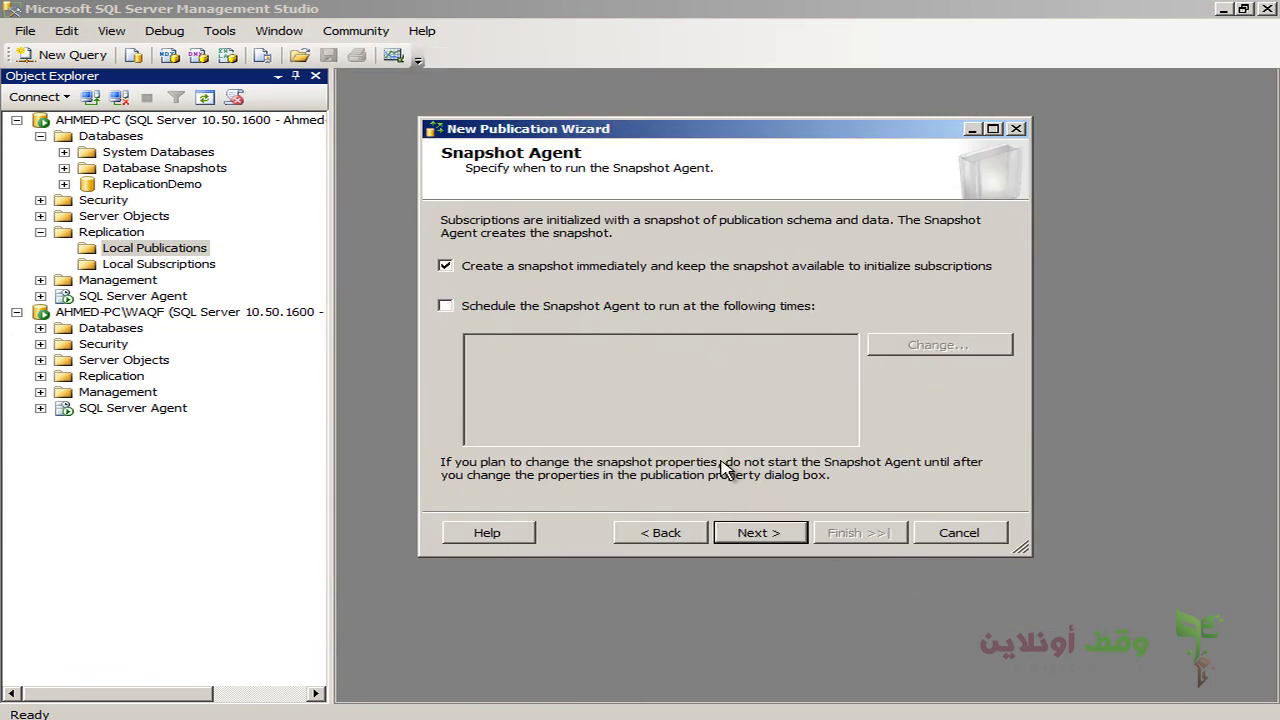
{"action": "left_click", "coordinate": [752, 538]}
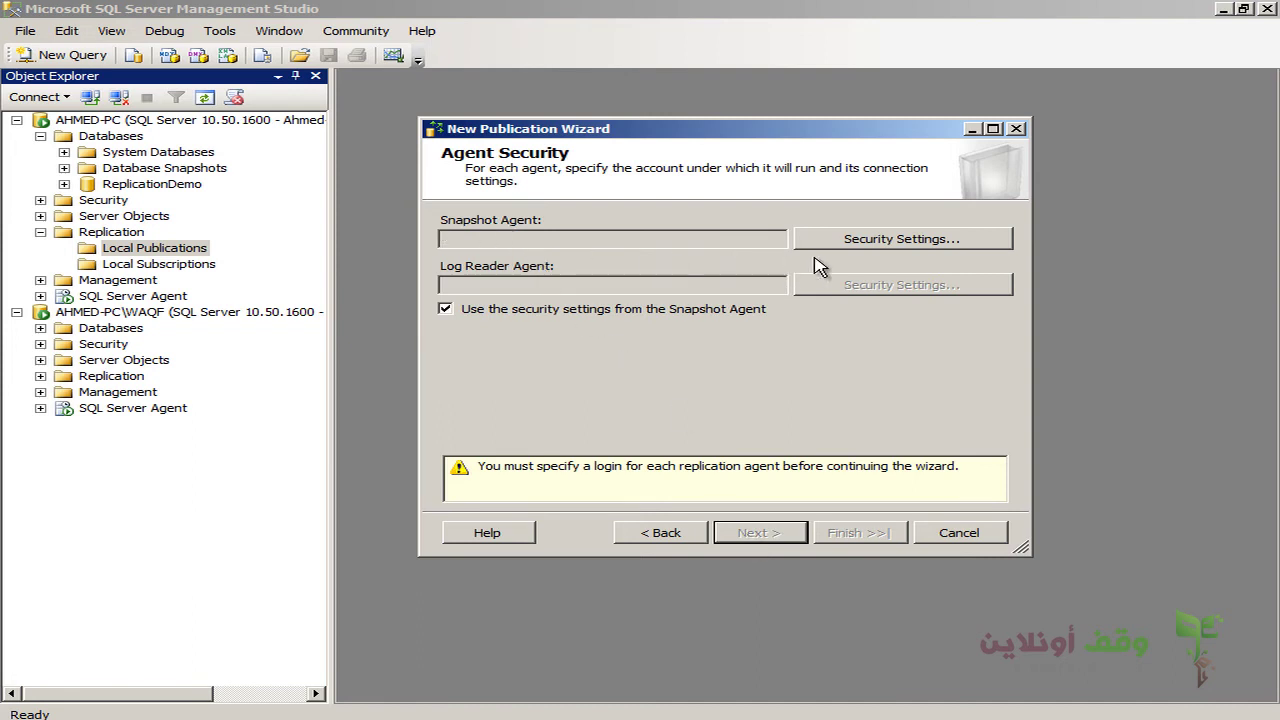
Set the Snapshot Agent process to run under the SQL Server Agent service account
{"action": "left_click", "coordinate": [858, 248]}
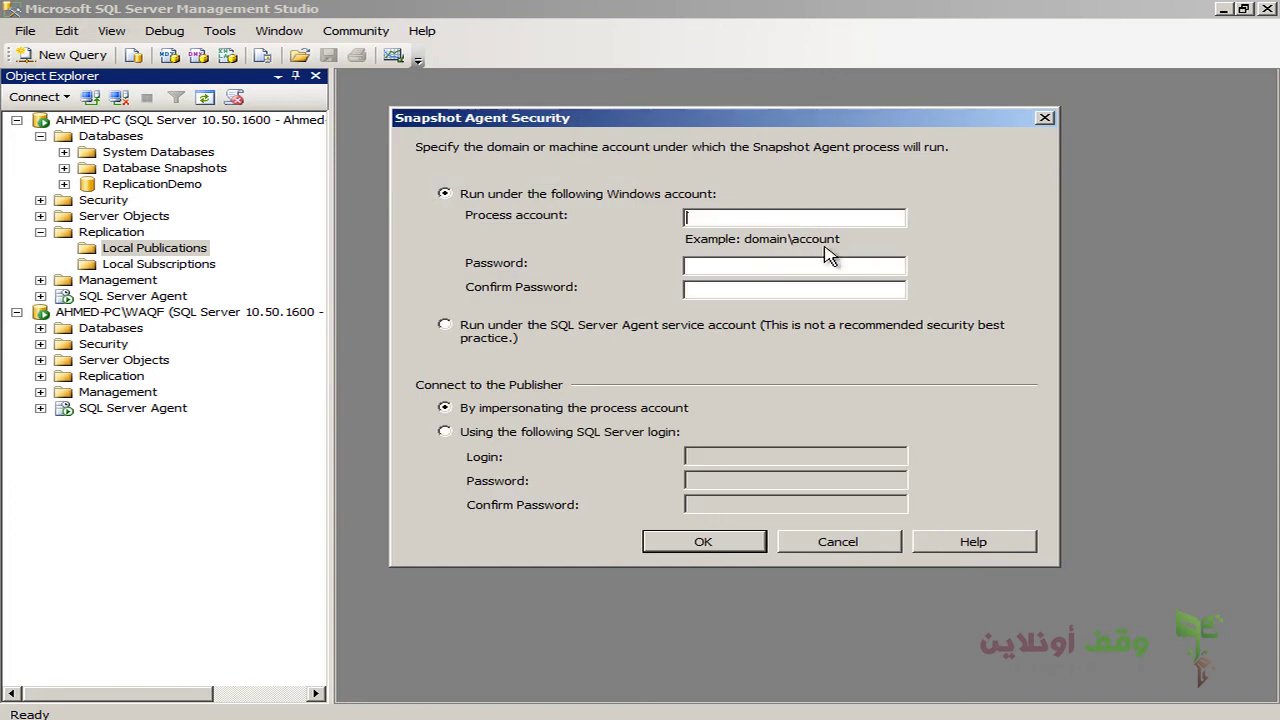
{"action": "left_click_drag", "start_coordinate": [651, 120], "coordinate": [659, 100]}
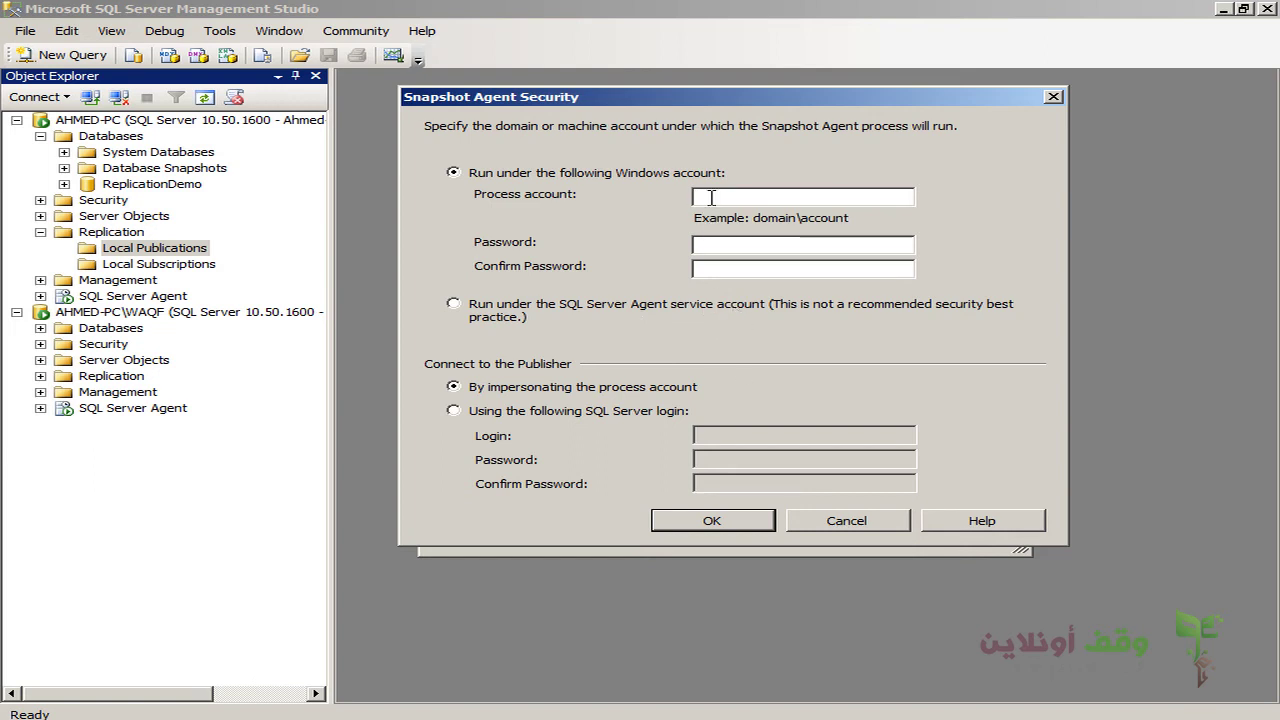
{"action": "left_click", "coordinate": [458, 304]}
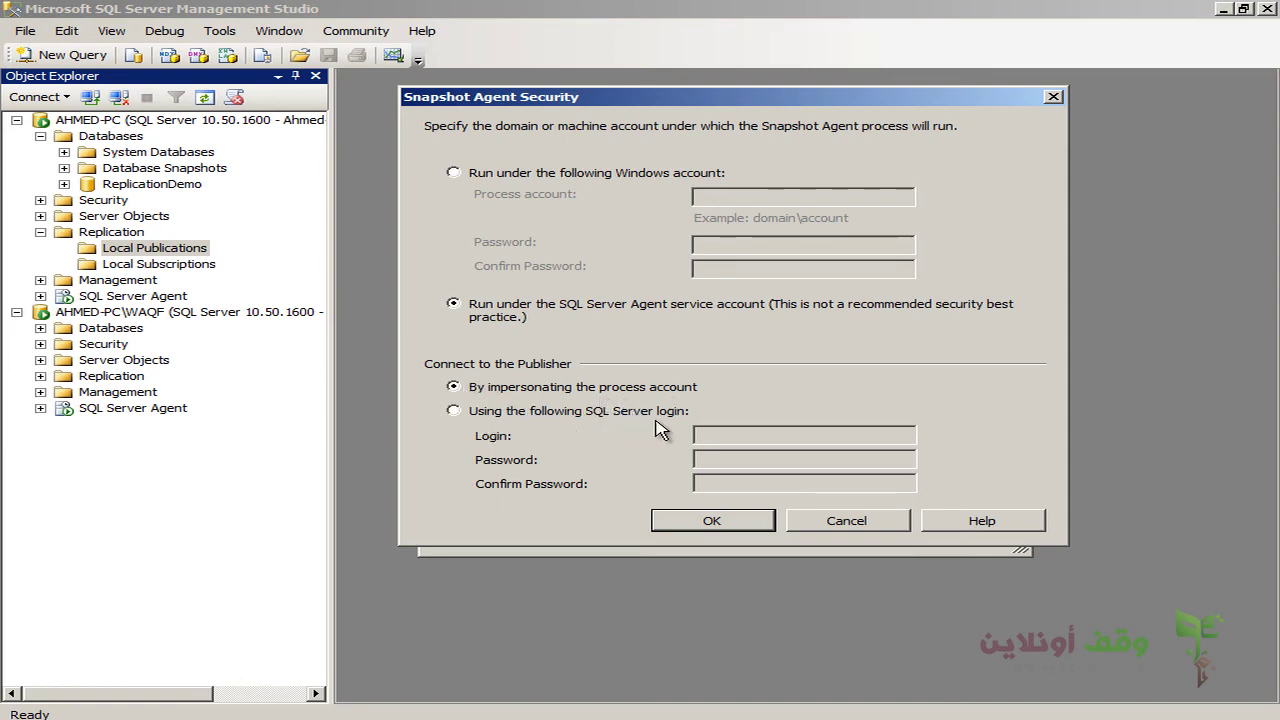
{"action": "left_click", "coordinate": [604, 412]}
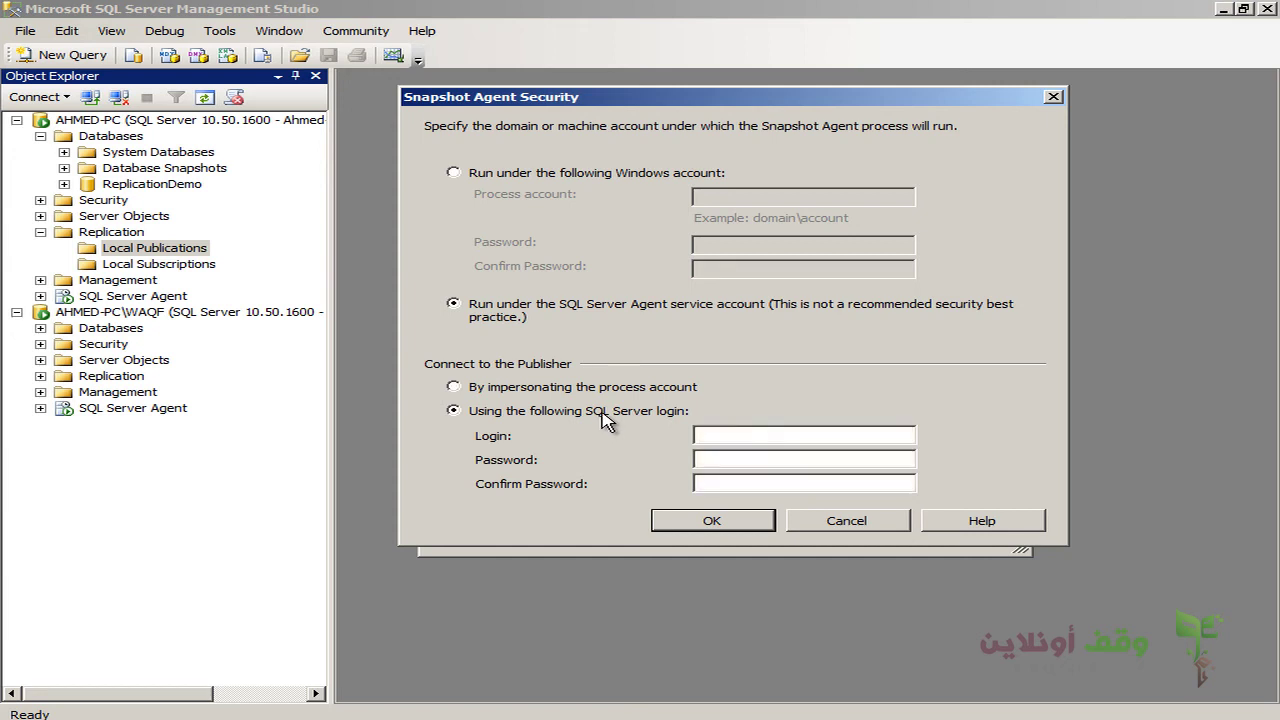
{"action": "left_click", "coordinate": [706, 434]}
{"action": "left_click", "coordinate": [701, 458]}
{"action": "left_click", "coordinate": [720, 434]}
{"action": "left_click", "coordinate": [522, 389]}
Accept the agent security with process account impersonation and continue with only creating the publication, without generating a script file
{"action": "left_click", "coordinate": [698, 521]}
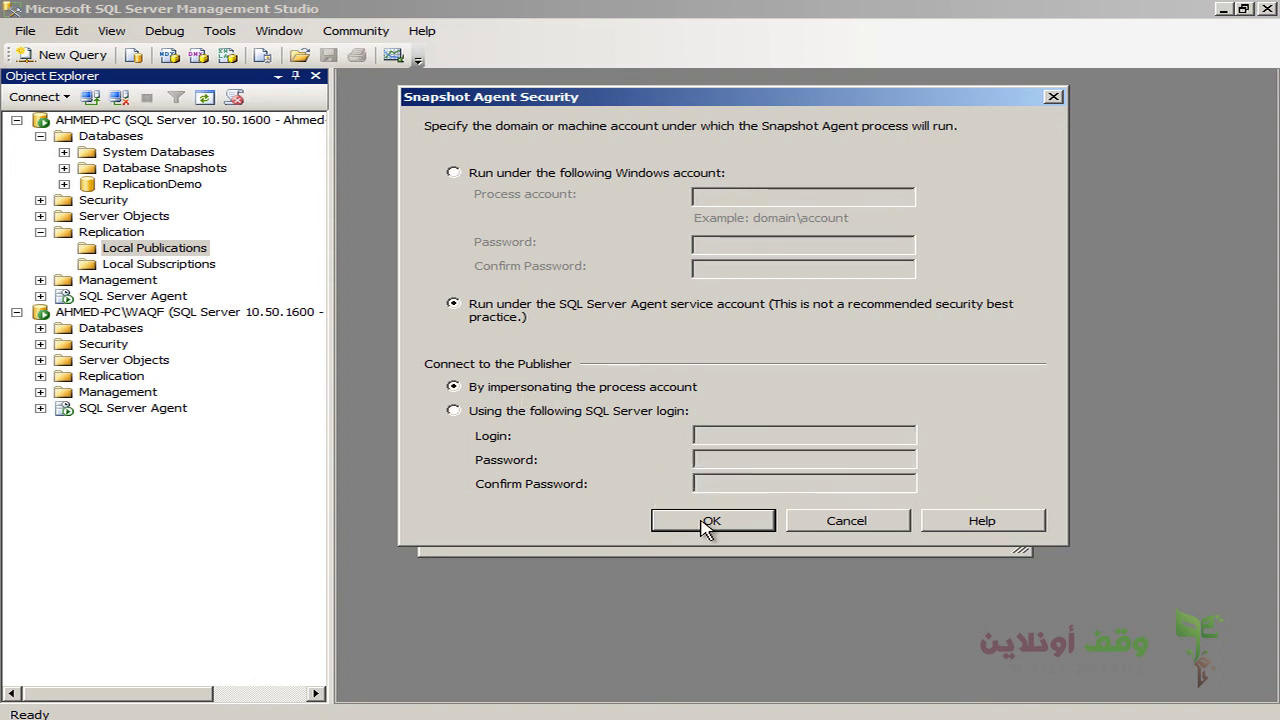
{"action": "left_click", "coordinate": [742, 536]}
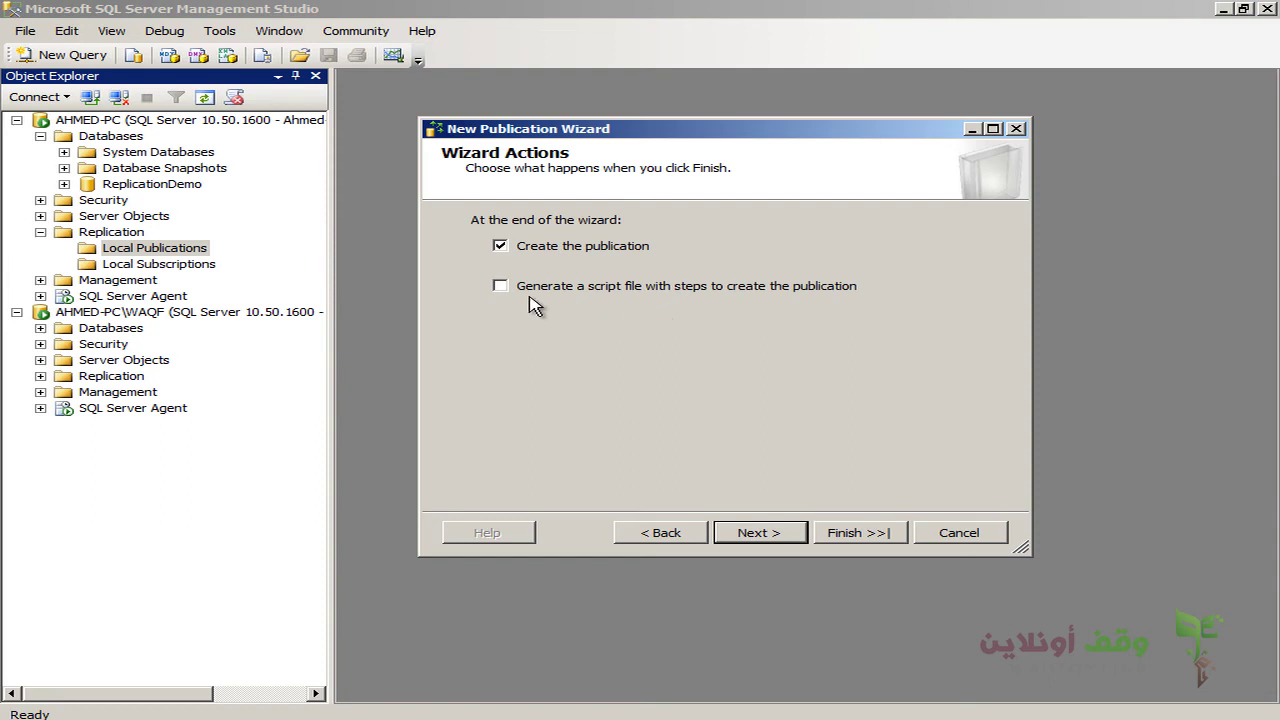
{"action": "left_click", "coordinate": [757, 530]}
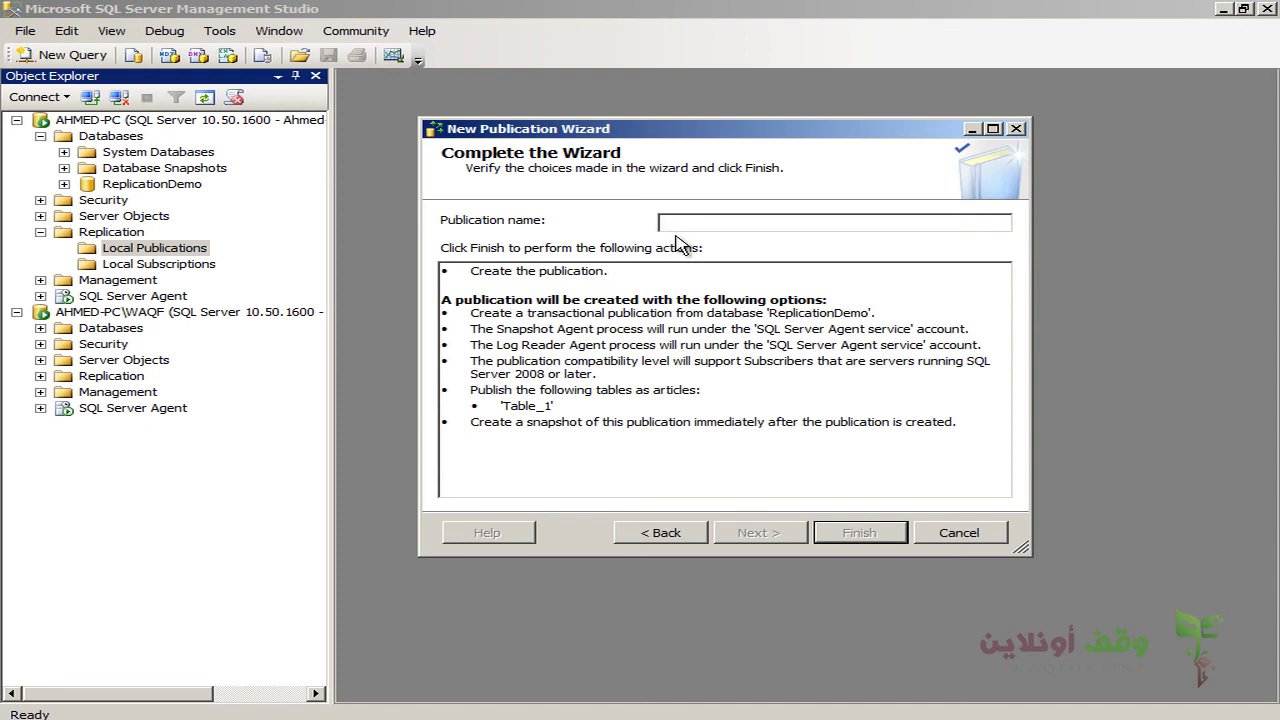
Name the publication Waqf, review the summary of its options, and create it, closing the wizard when done
{"action": "type", "text": "Waqf"}
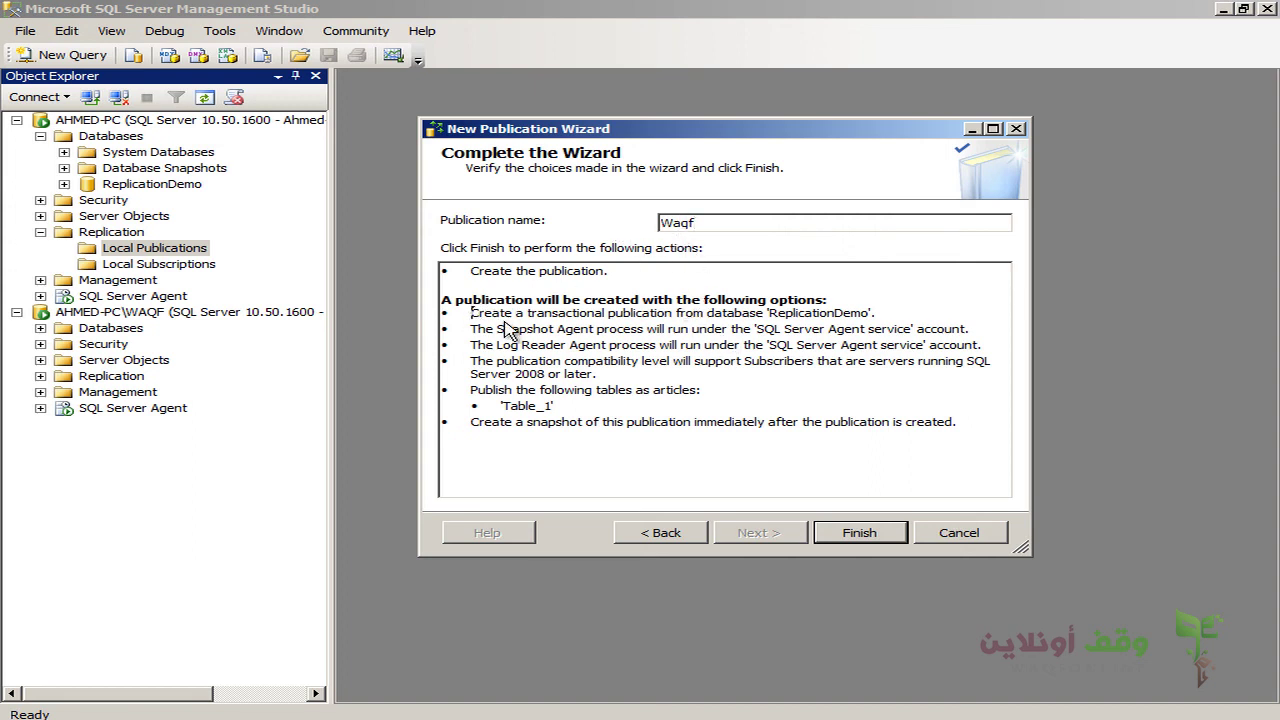
{"action": "left_click_drag", "start_coordinate": [472, 313], "coordinate": [985, 433]}
{"action": "left_click", "coordinate": [836, 532]}
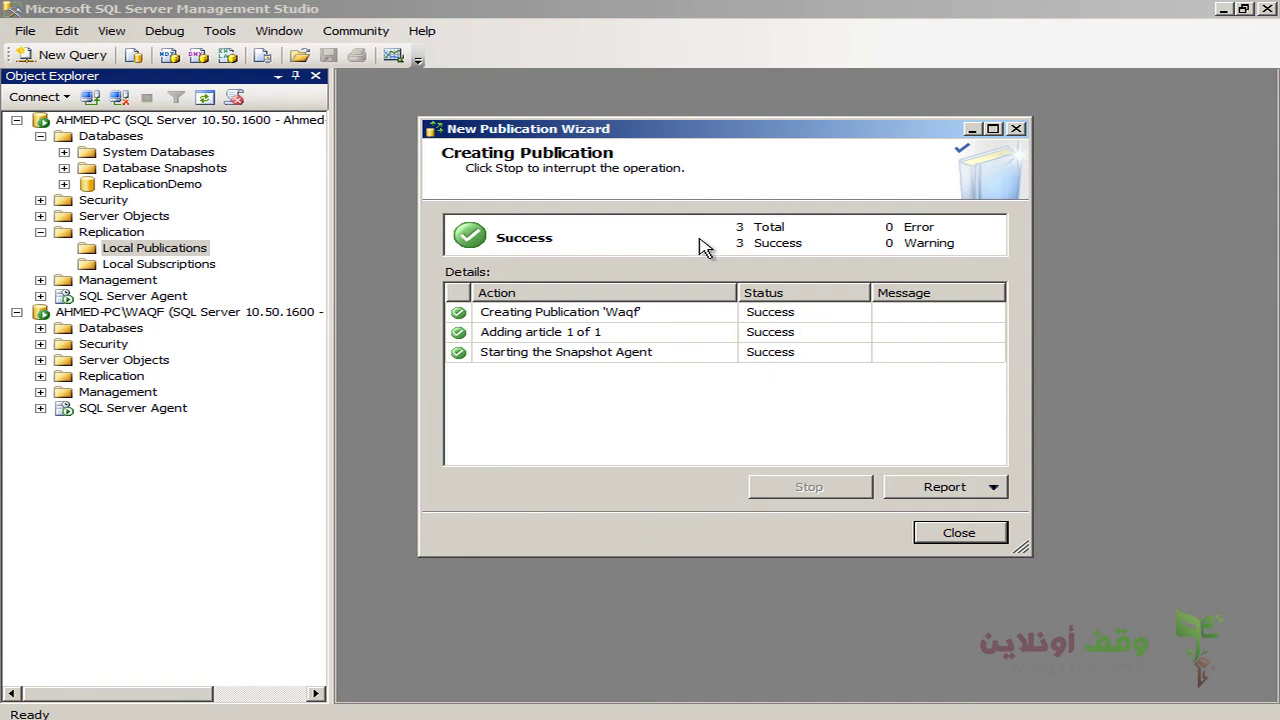
{"action": "left_click", "coordinate": [956, 536]}
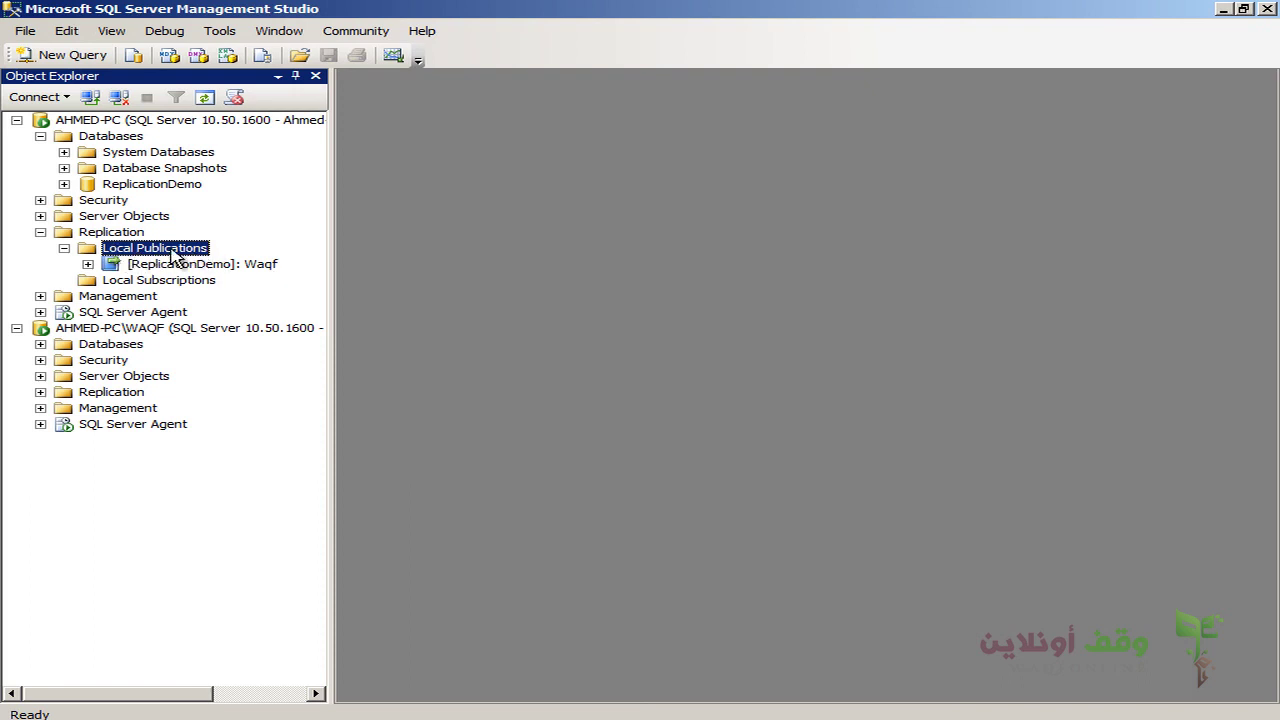
{"action": "mouse_move", "coordinate": [150, 272]}
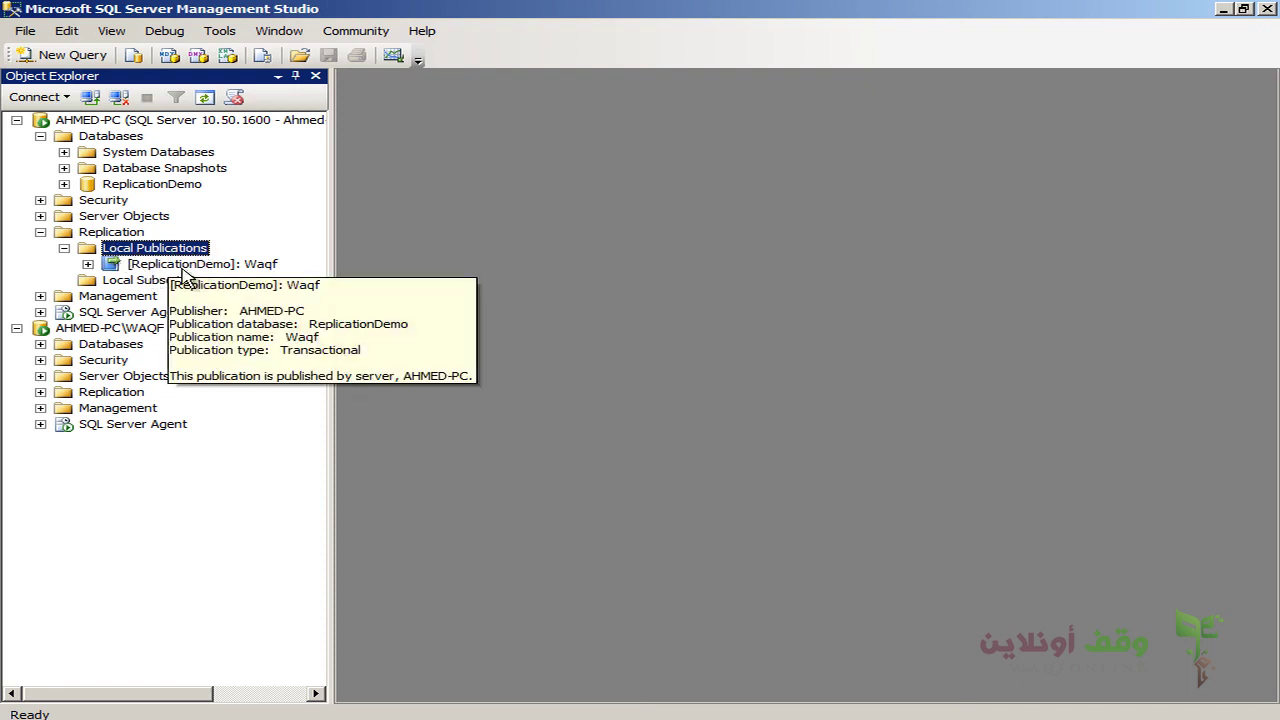